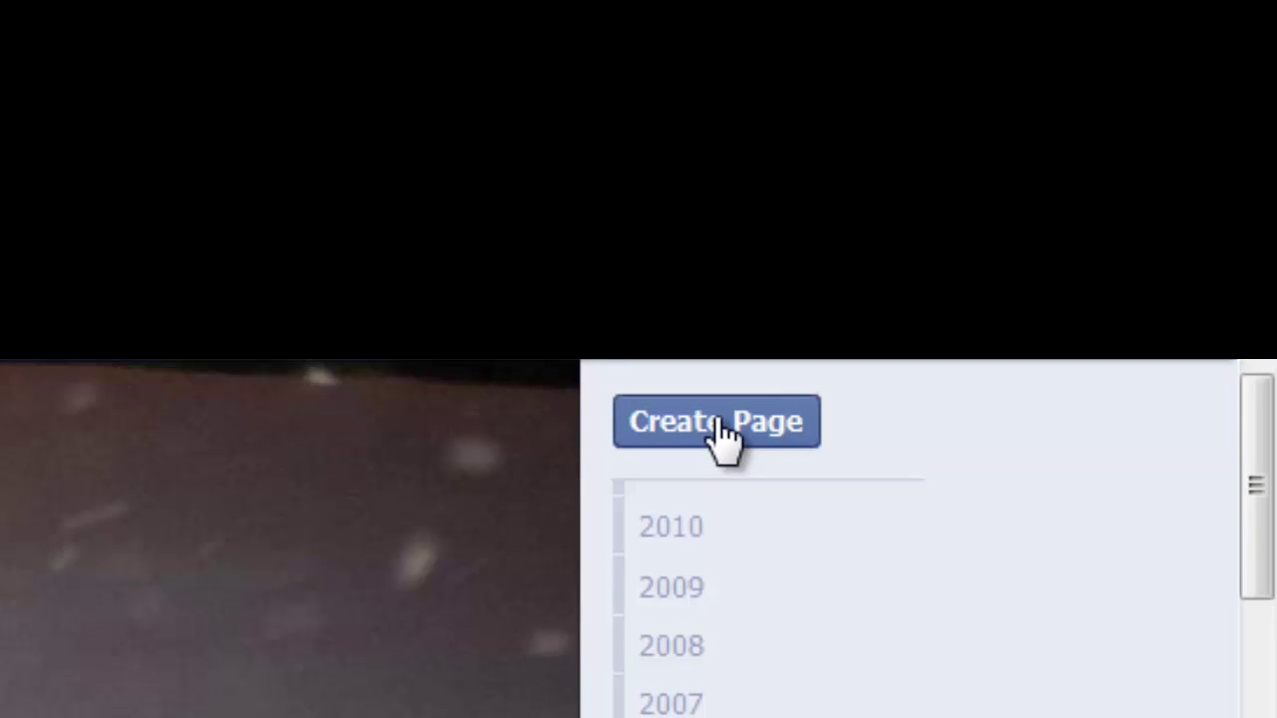
Begin creating a new Page to reach the Create a Page category choices.
{"action": "left_click", "coordinate": [721, 421]}
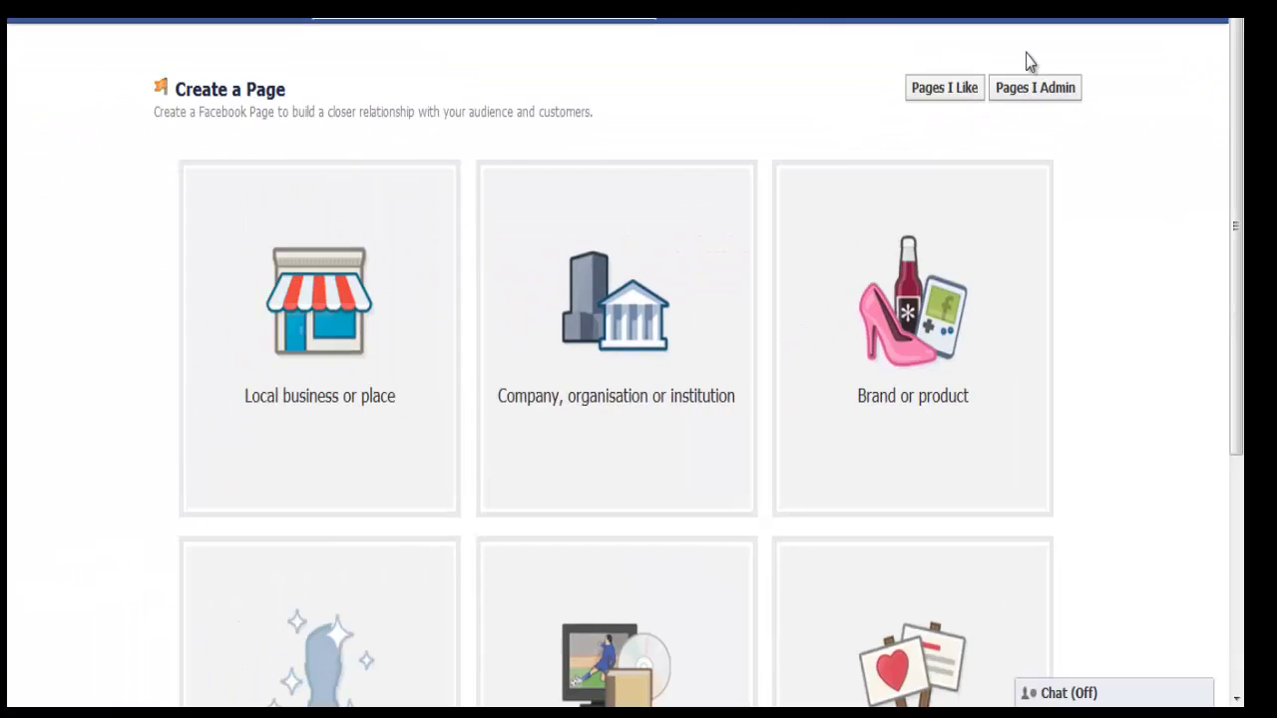
Choose the 'Local business or place' Page type.
{"action": "left_click_drag", "start_coordinate": [1237, 192], "coordinate": [1238, 299]}
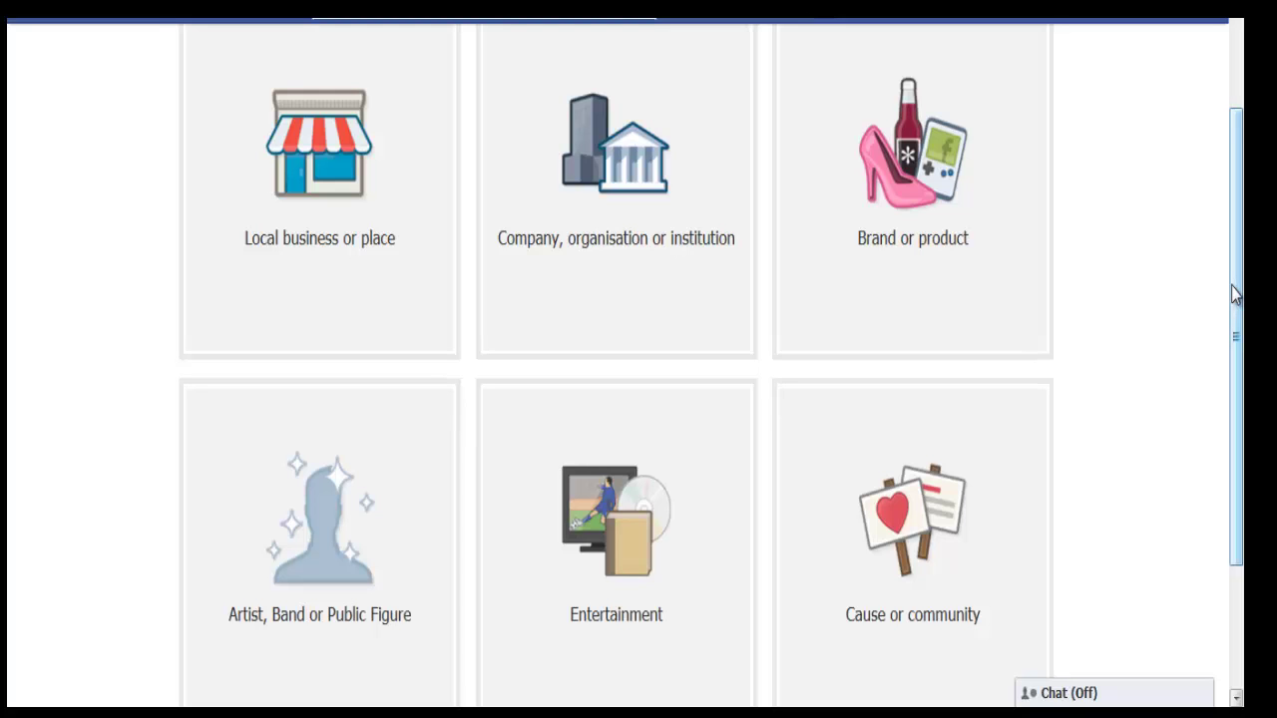
{"action": "left_click", "coordinate": [311, 185]}
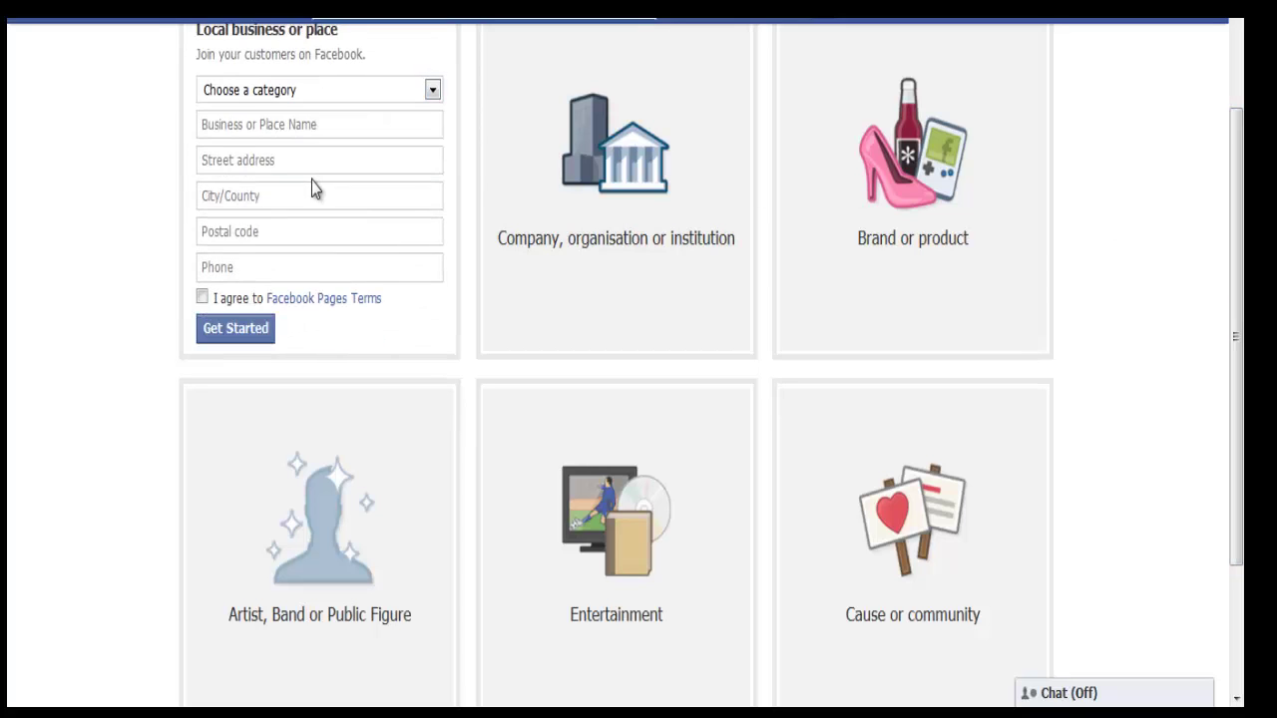
Pick Pet Services from the business category dropdown.
{"action": "scroll", "coordinate": [815, 382], "scroll_direction": "up", "scroll_amount": 1}
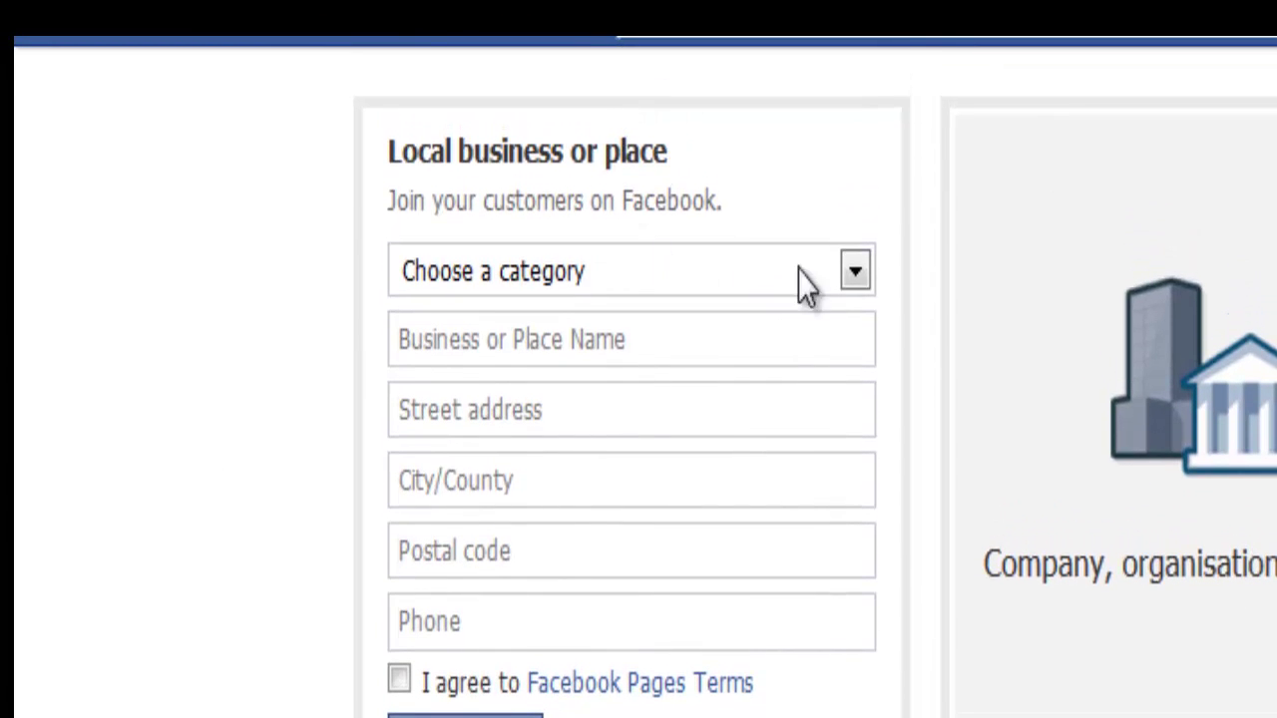
{"action": "left_click", "coordinate": [855, 272]}
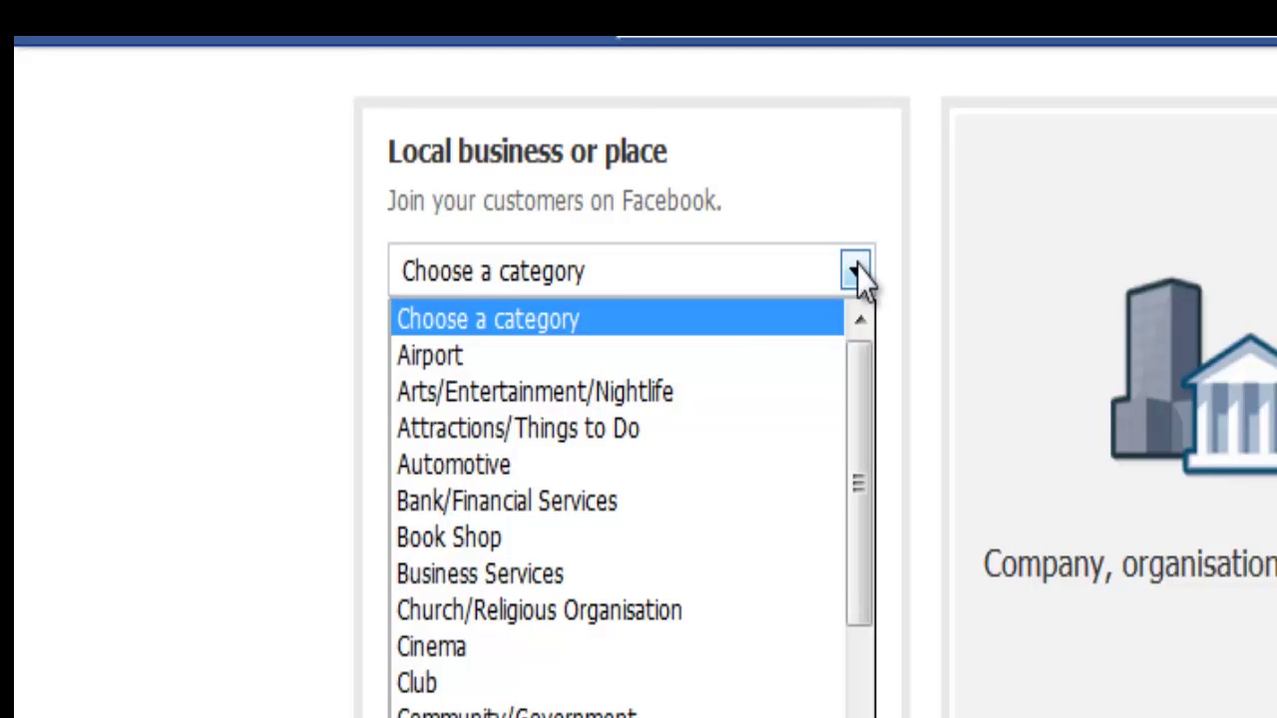
{"action": "left_click_drag", "start_coordinate": [866, 439], "coordinate": [847, 712]}
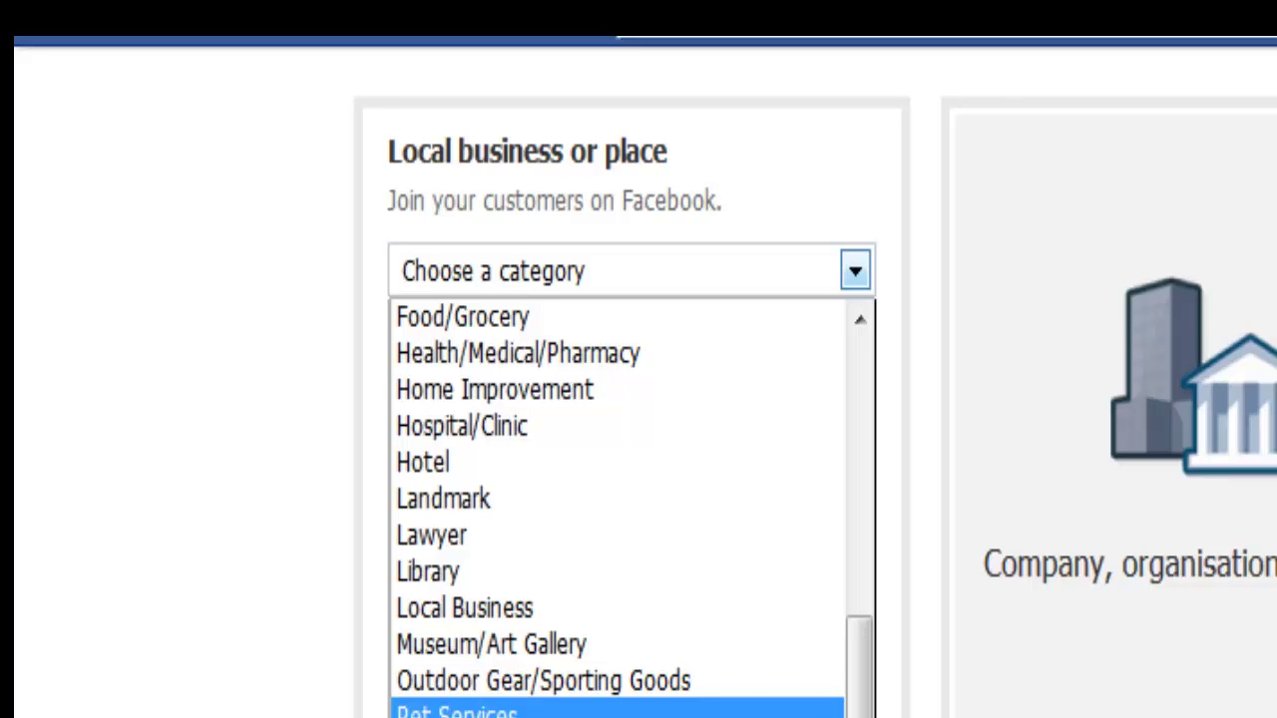
{"action": "left_click", "coordinate": [439, 711]}
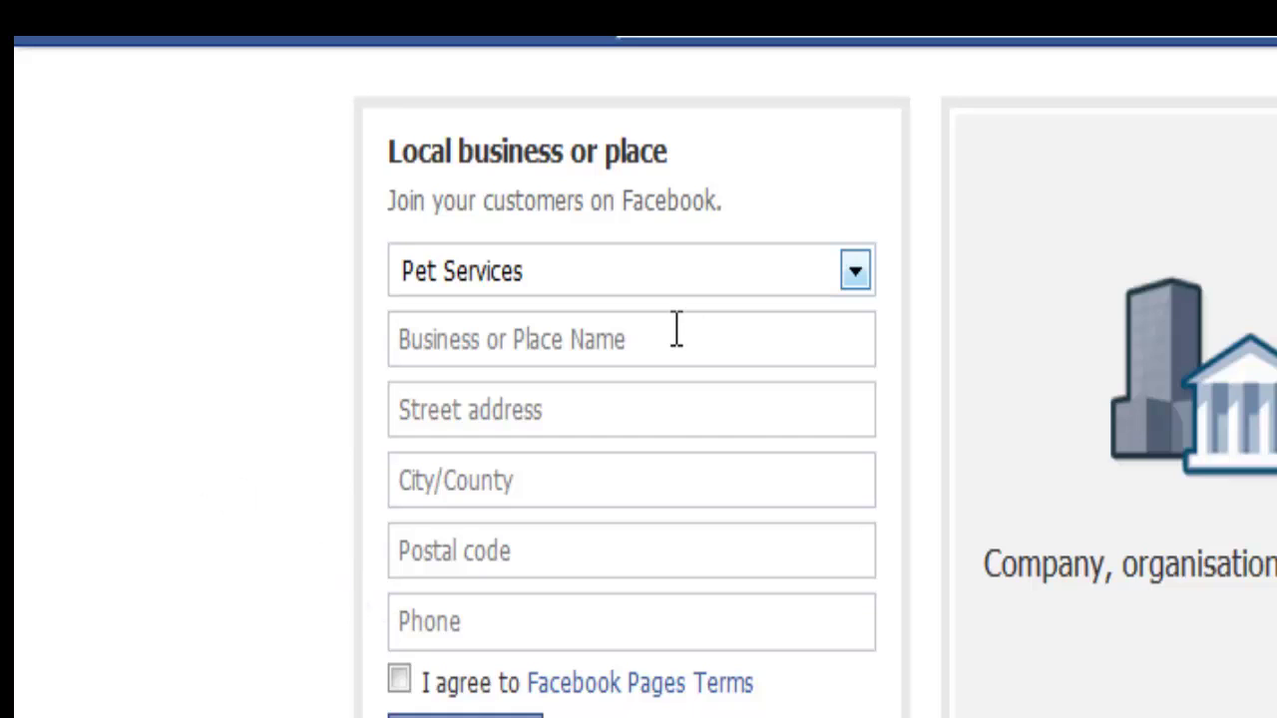
{"action": "scroll", "coordinate": [735, 356], "scroll_direction": "up", "scroll_amount": 1}
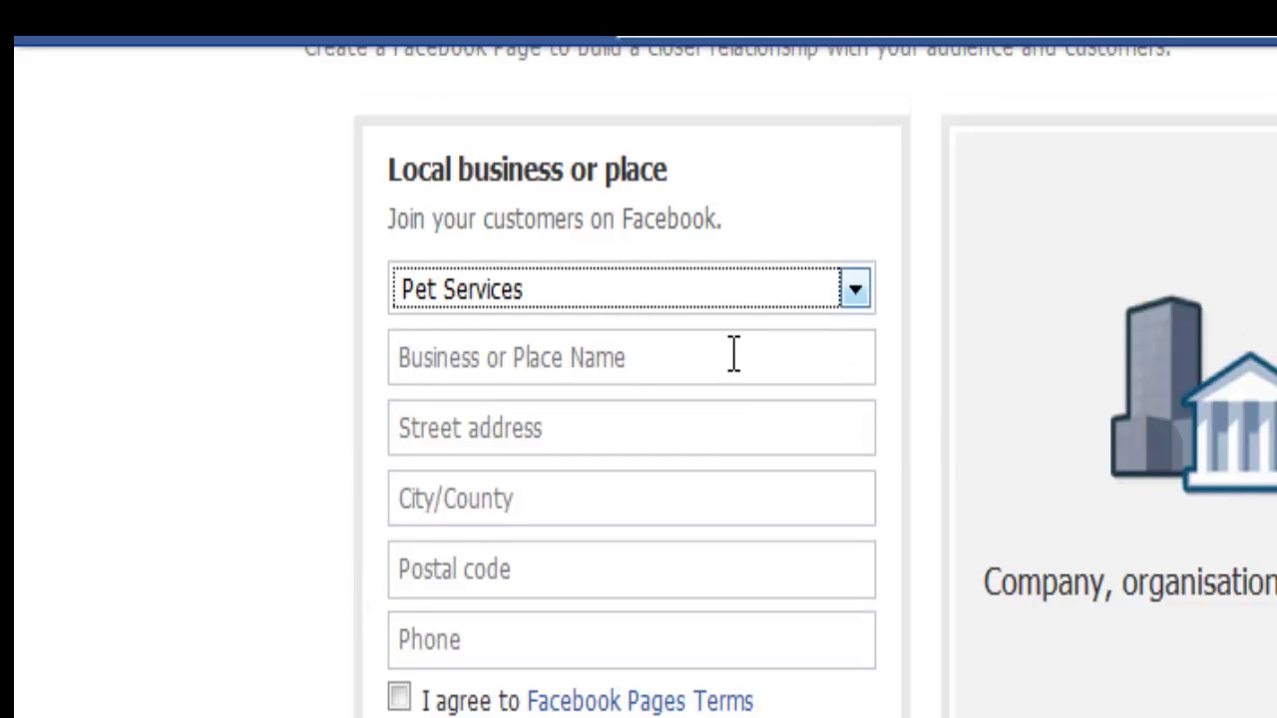
Name the business 'Southern Highlands Mobile Vet', agree to the Pages Terms and get started.
{"action": "left_click", "coordinate": [419, 336]}
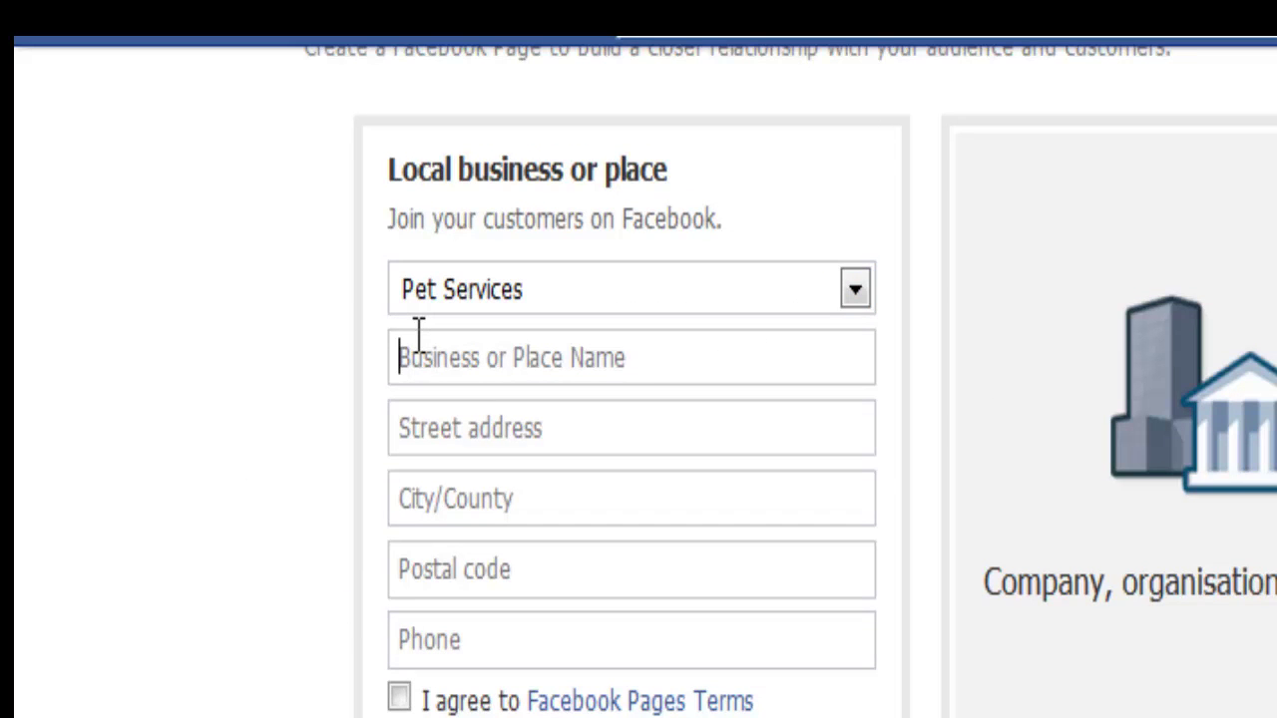
{"action": "type", "text": "Southern"}
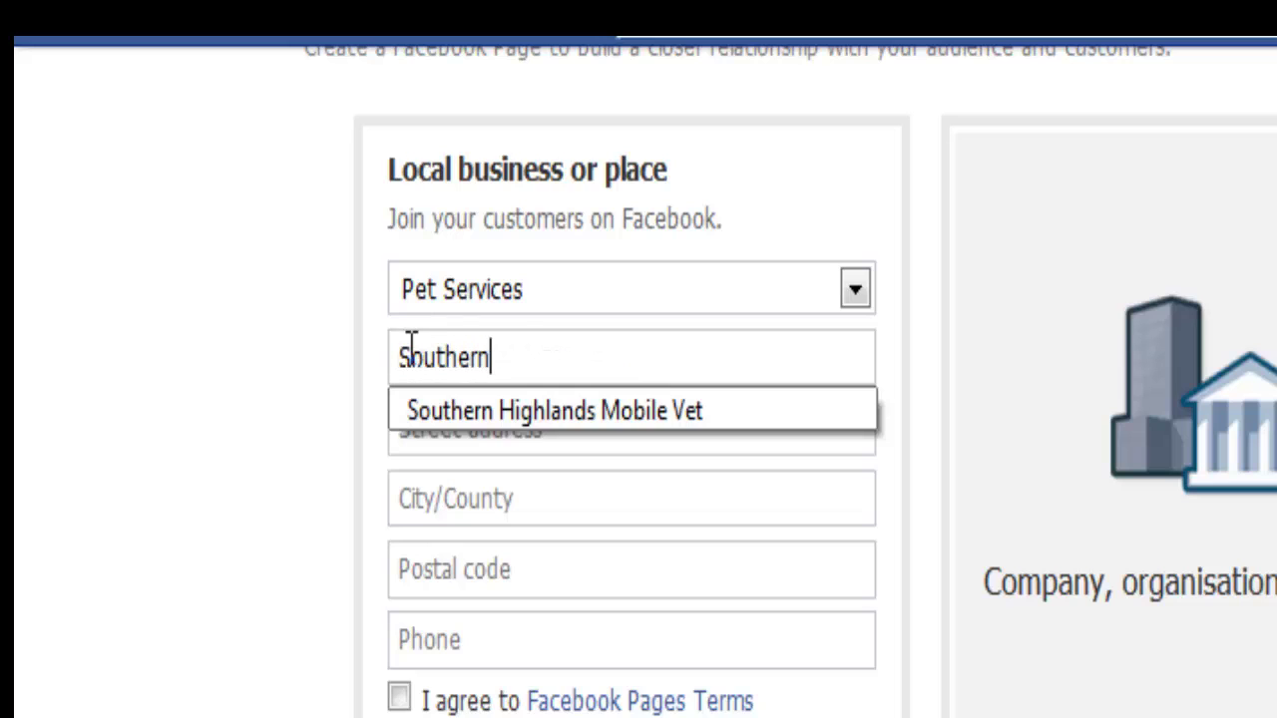
{"action": "left_click", "coordinate": [619, 409]}
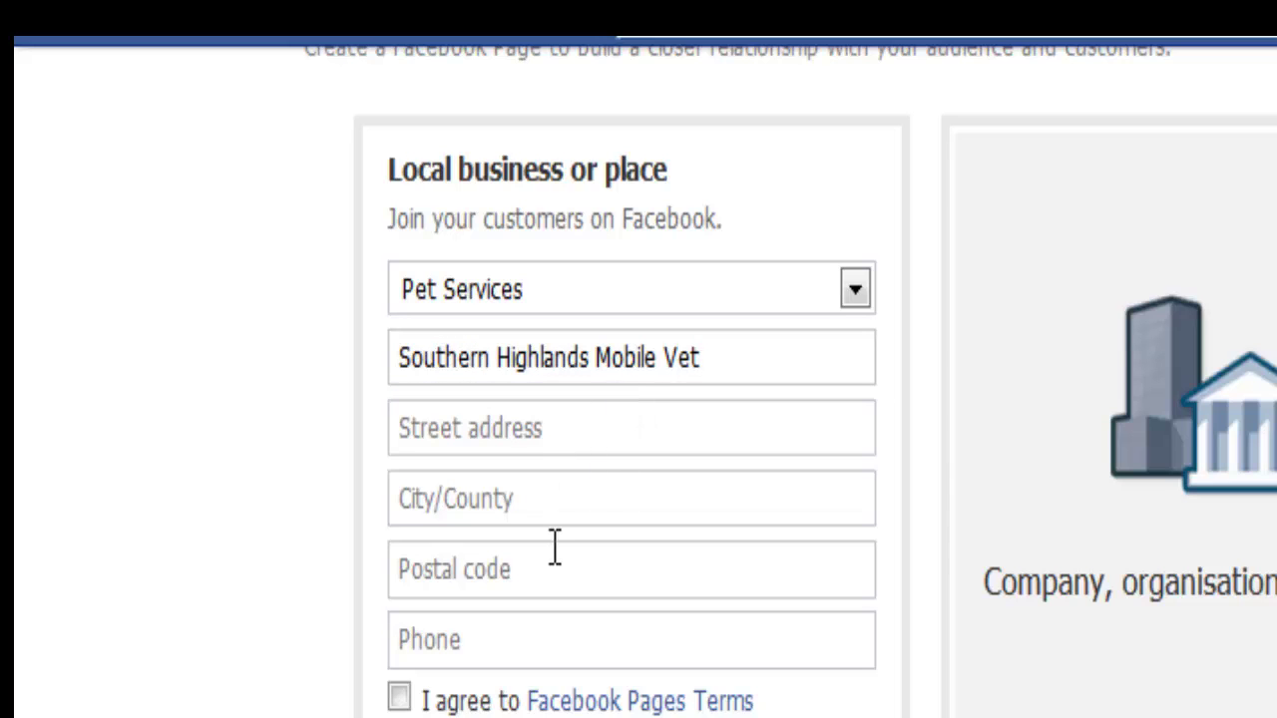
{"action": "left_click", "coordinate": [399, 697]}
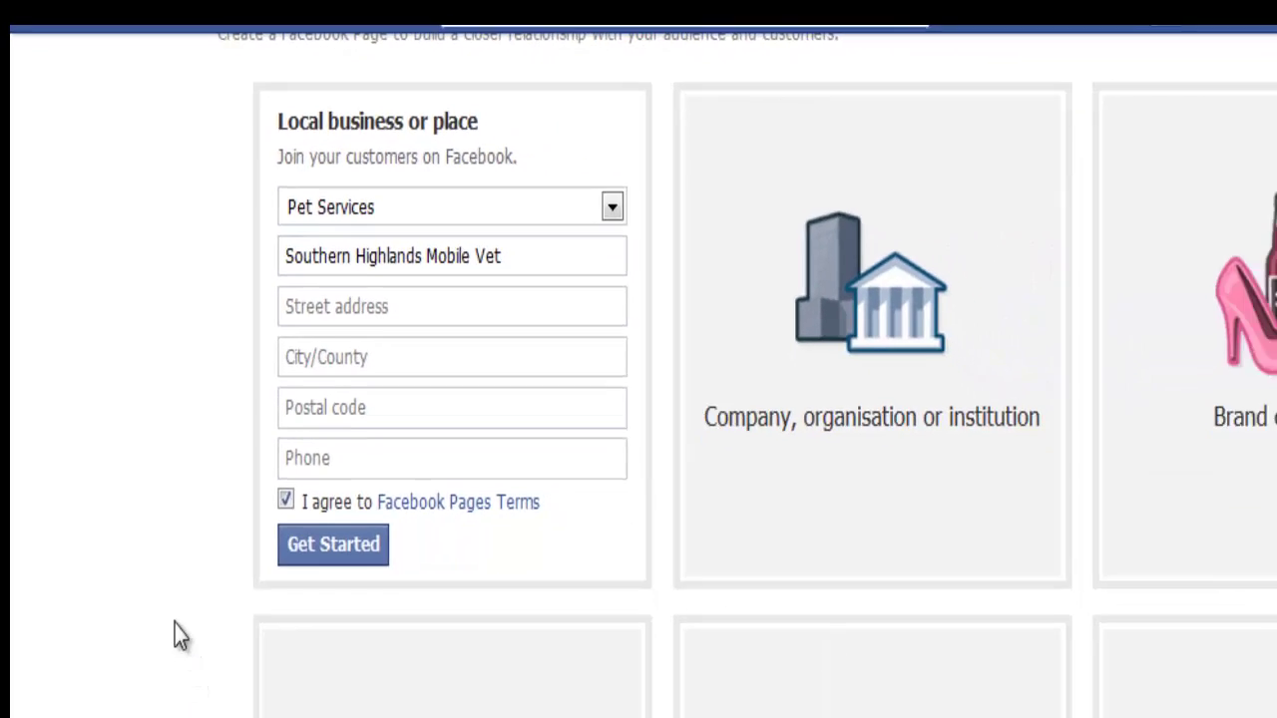
{"action": "left_click", "coordinate": [333, 542]}
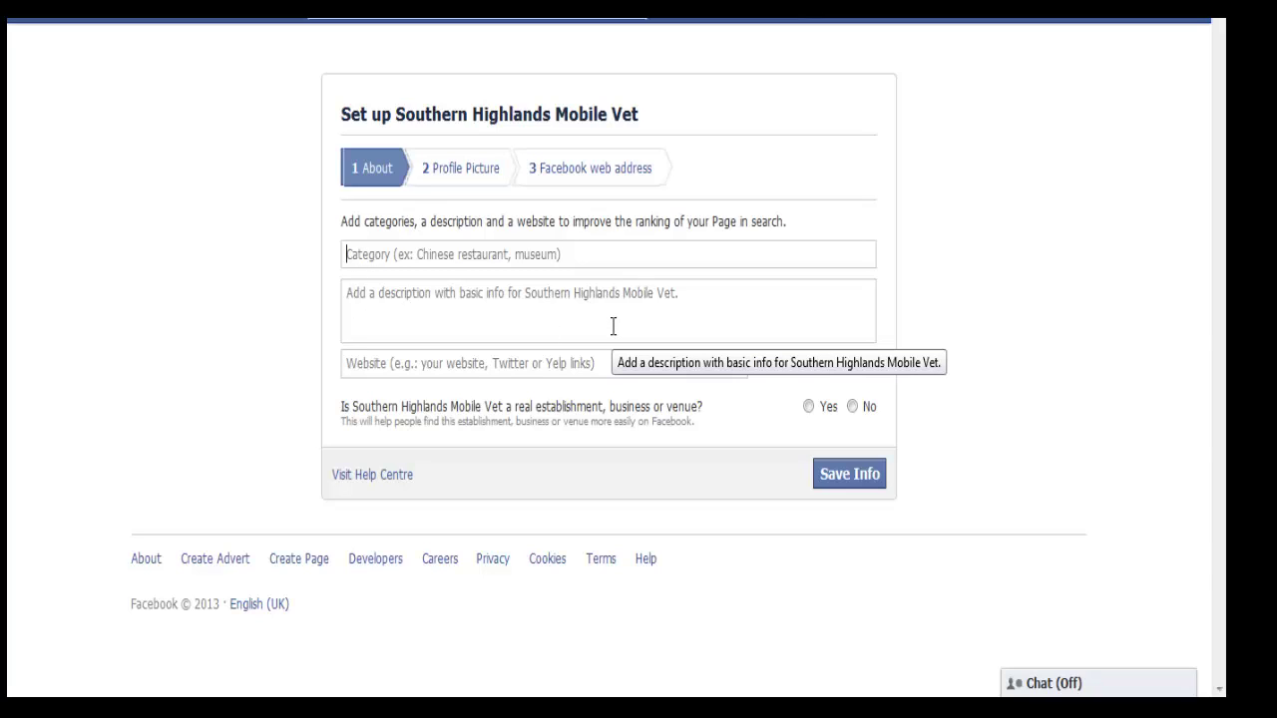
{"action": "type", "text": "Mobile "}
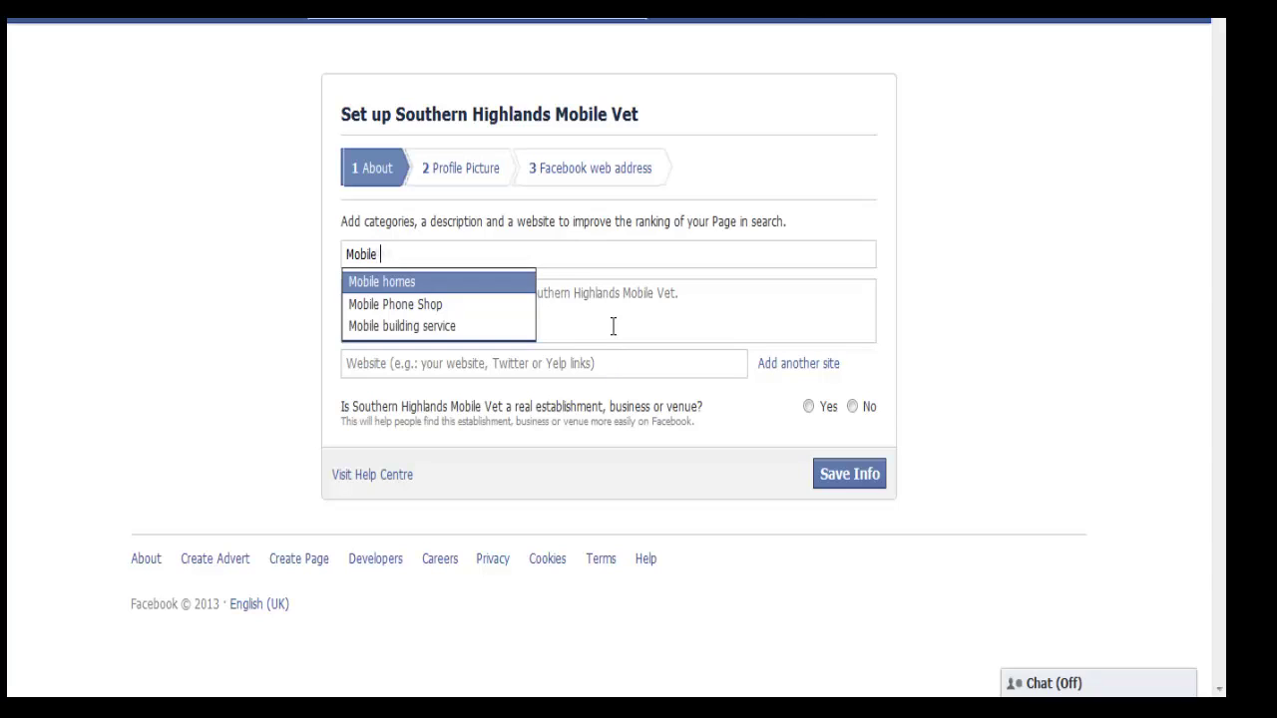
{"action": "type", "text": "Veterinary "}
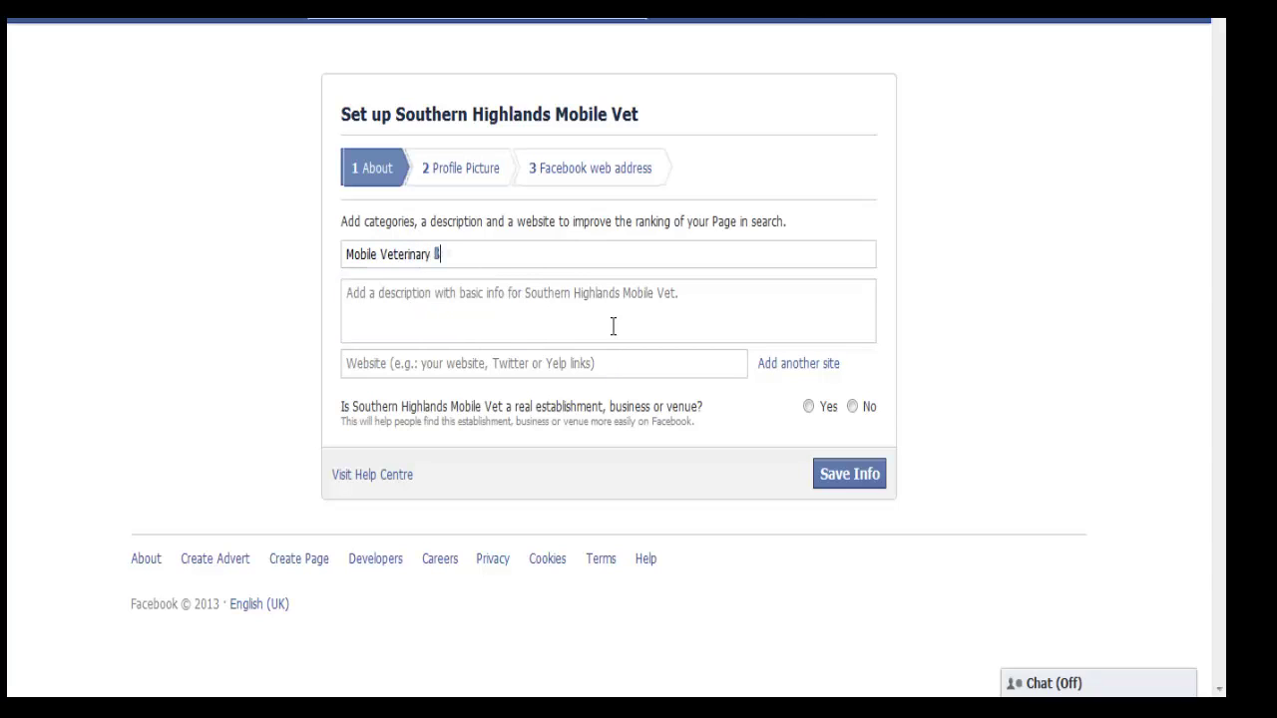
{"action": "type", "text": "ServiceSout"}
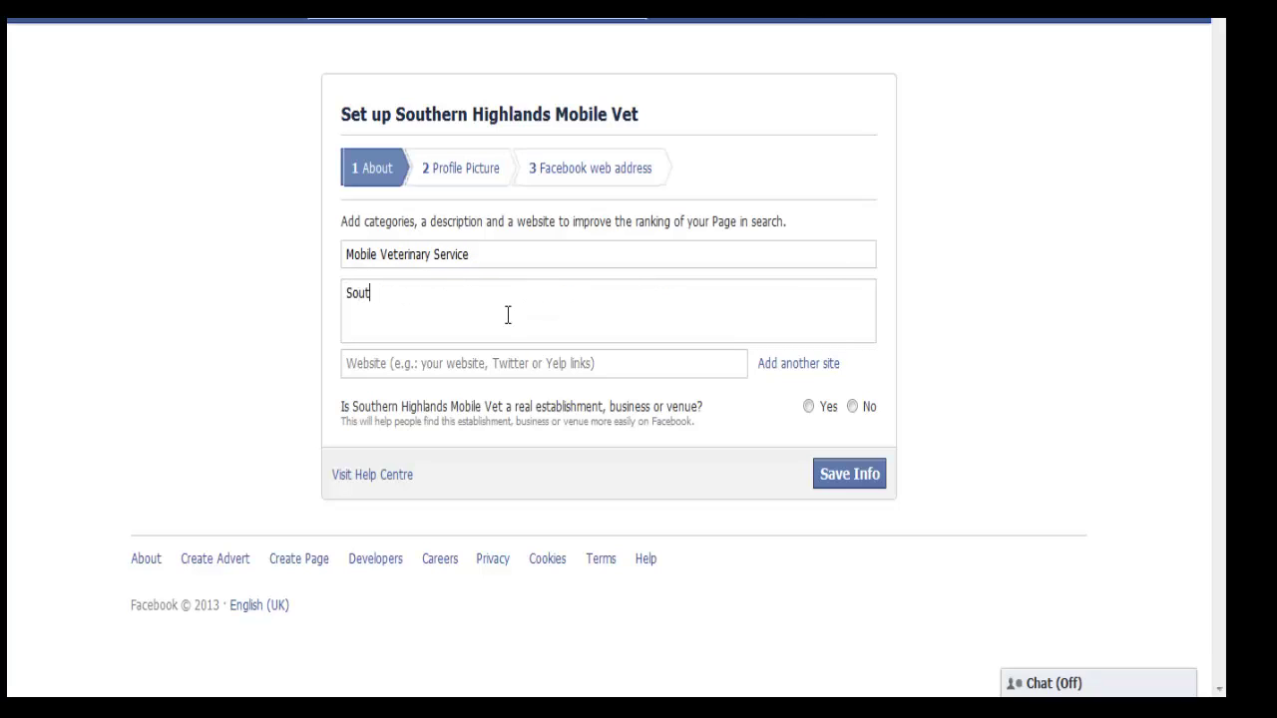
{"action": "type", "text": "hern Highlands Mobile Vet"}
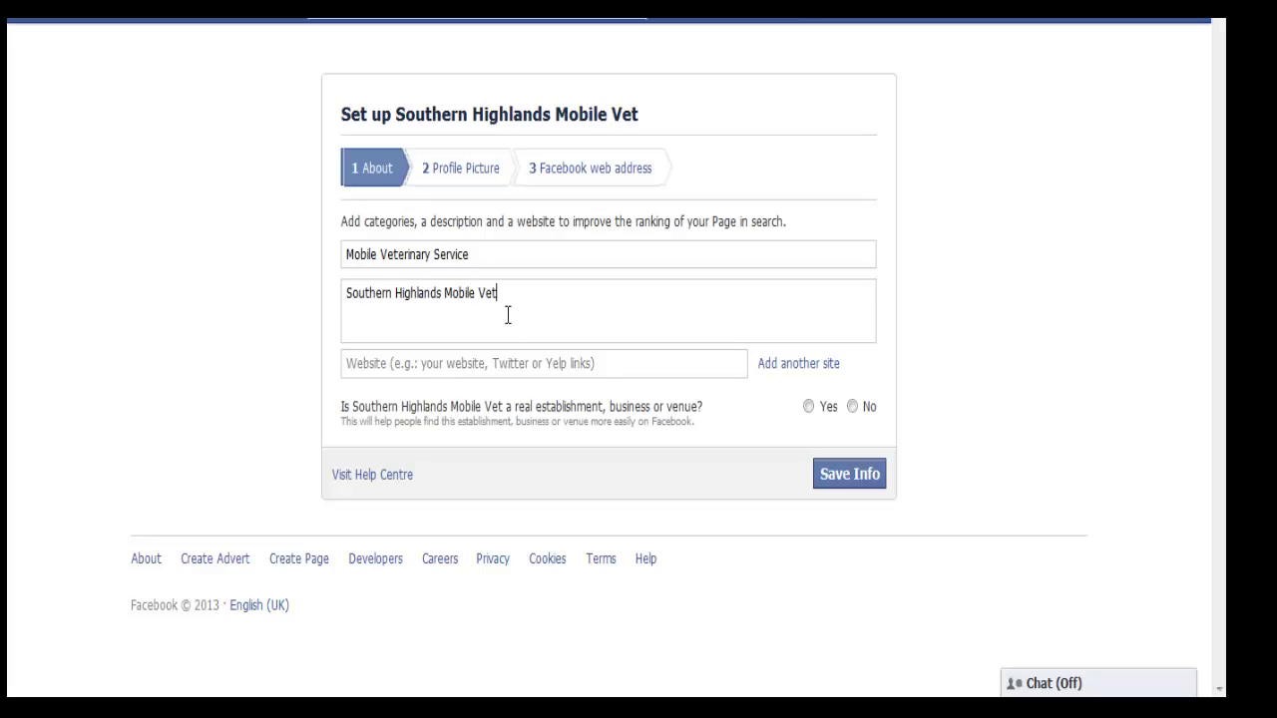
{"action": "left_click", "coordinate": [480, 363]}
{"action": "type", "text": "www."}
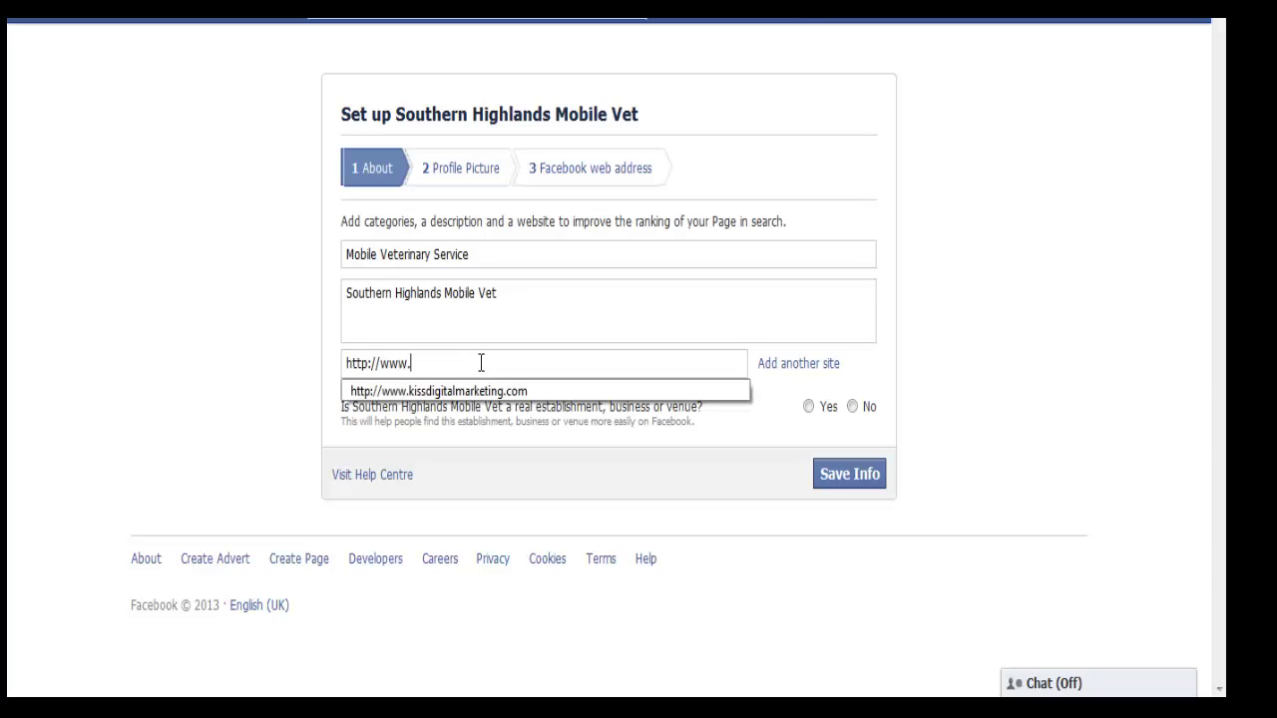
{"action": "type", "text": "southernhigh"}
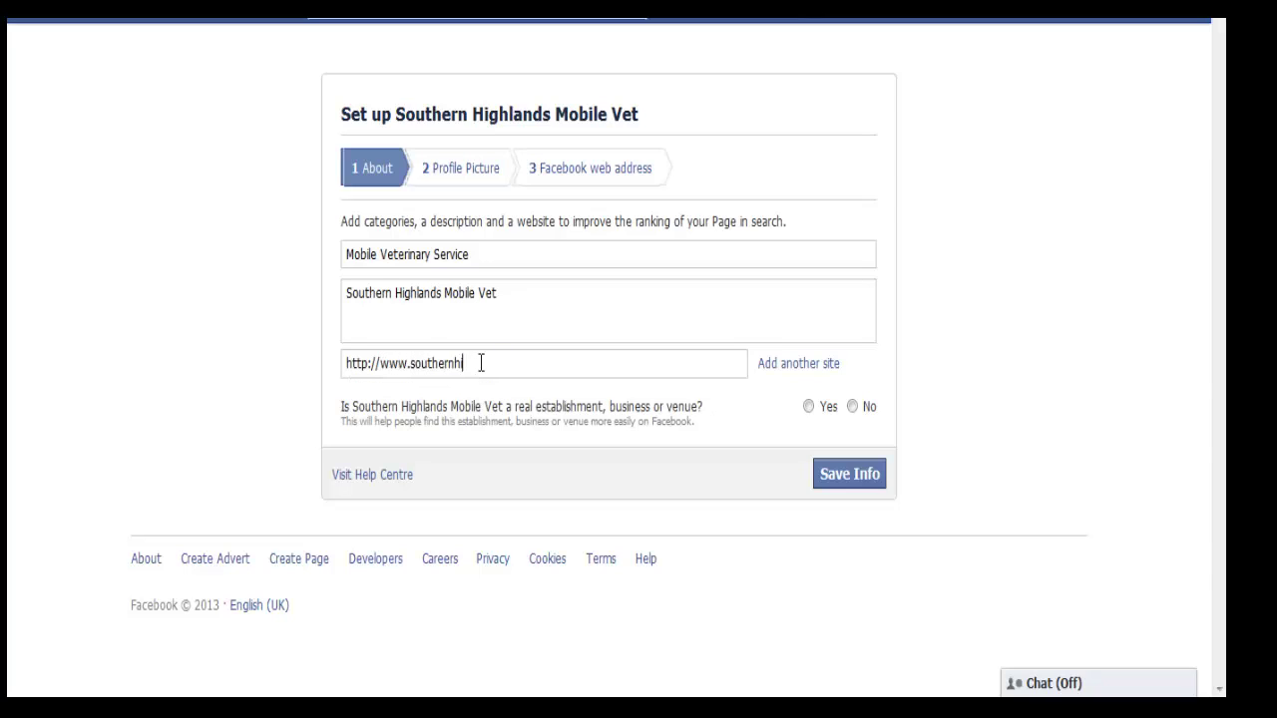
{"action": "type", "text": "landsvet.com"}
{"action": "left_click", "coordinate": [808, 406]}
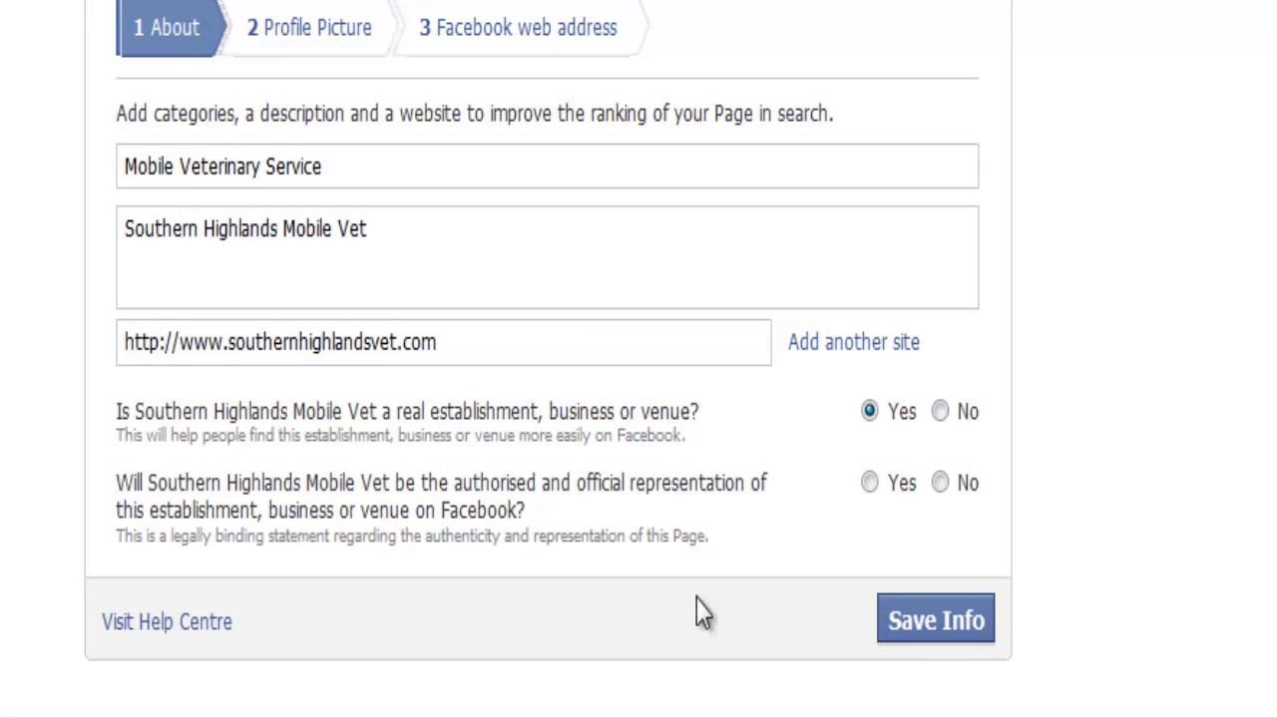
Confirm the Page represents the business, replace the rejected category with Veterinary surgeon, and save.
{"action": "left_click", "coordinate": [869, 483]}
{"action": "left_click", "coordinate": [953, 636]}
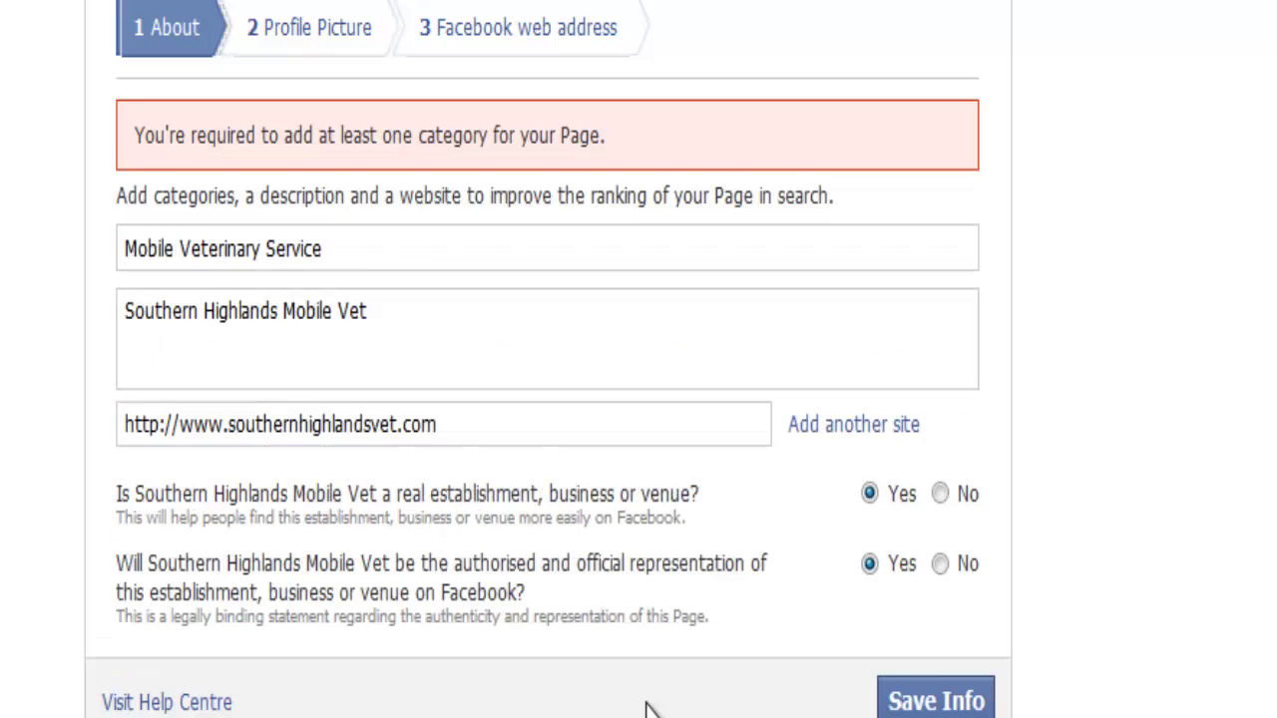
{"action": "triple_click", "coordinate": [337, 248]}
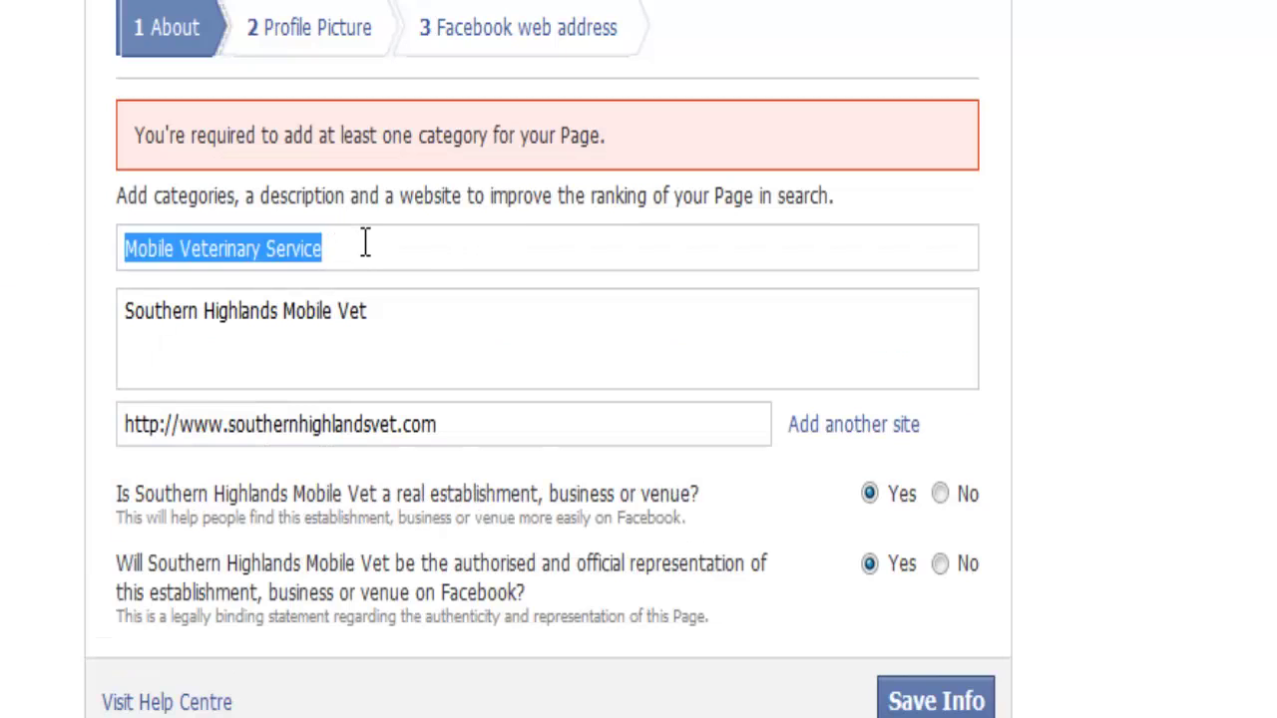
{"action": "key", "text": "BackSpace"}
{"action": "type", "text": "P"}
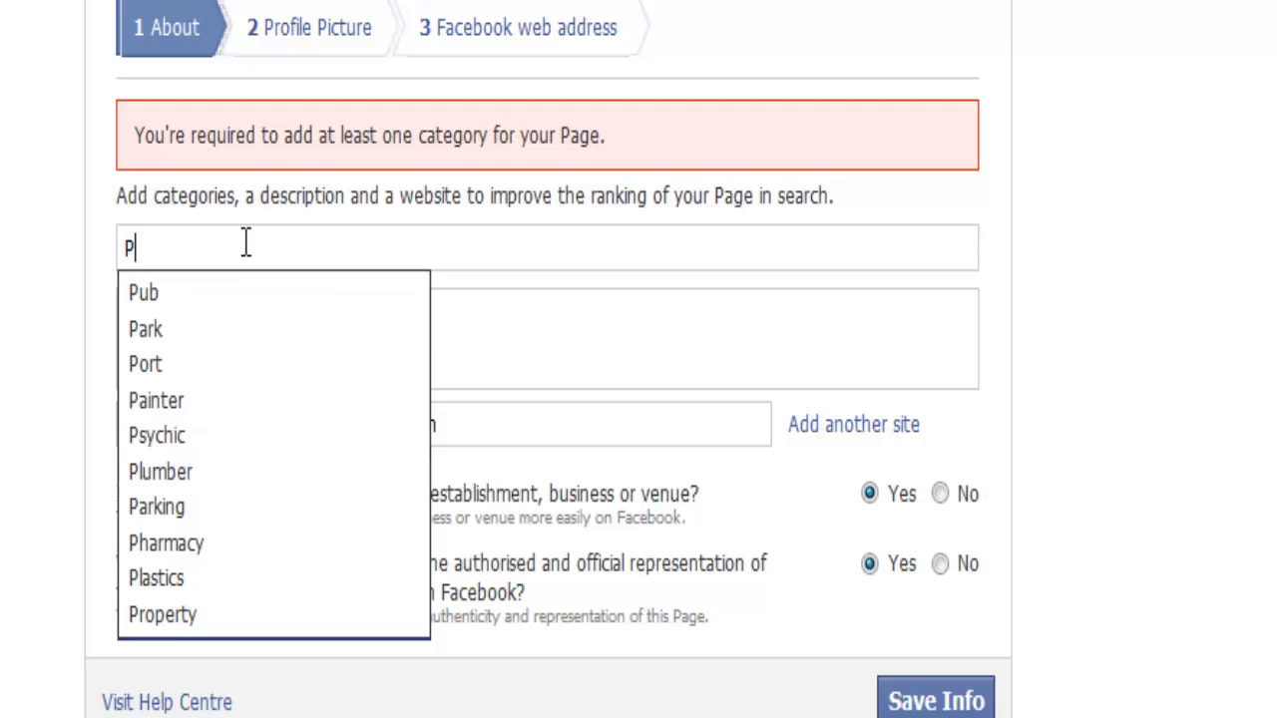
{"action": "key", "text": "BackSpace"}
{"action": "type", "text": "ve"}
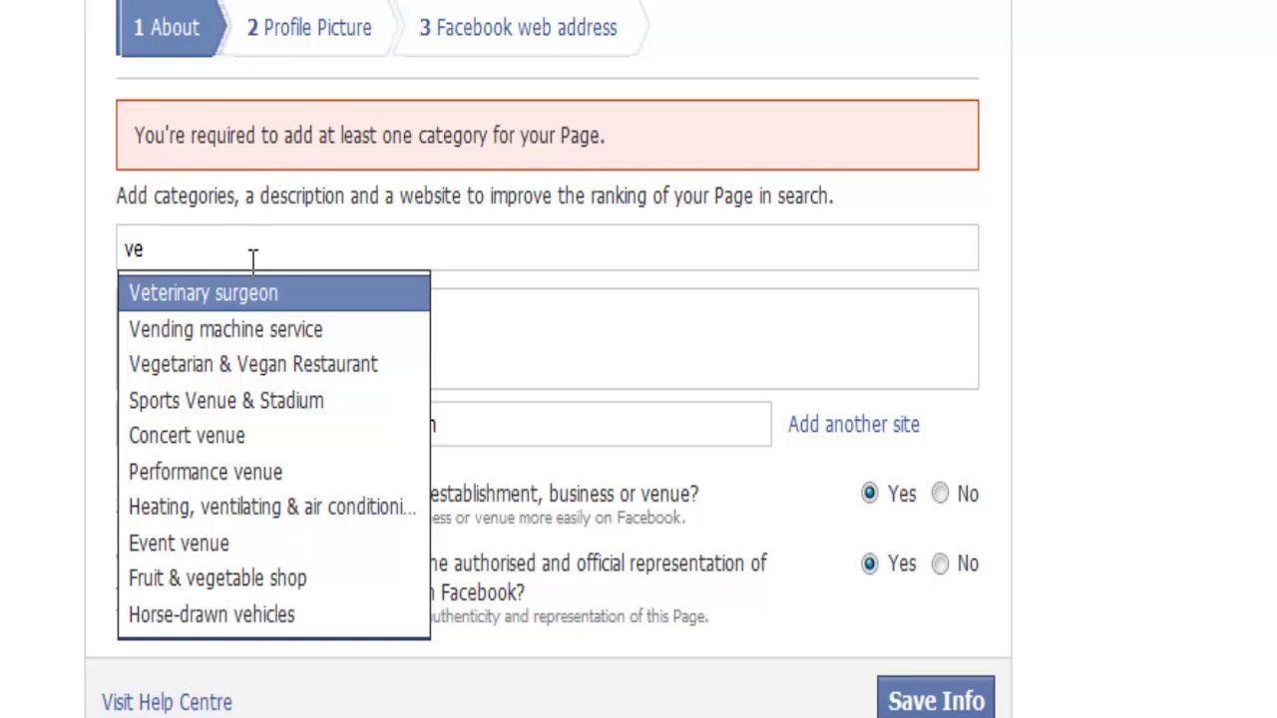
{"action": "left_click", "coordinate": [265, 294]}
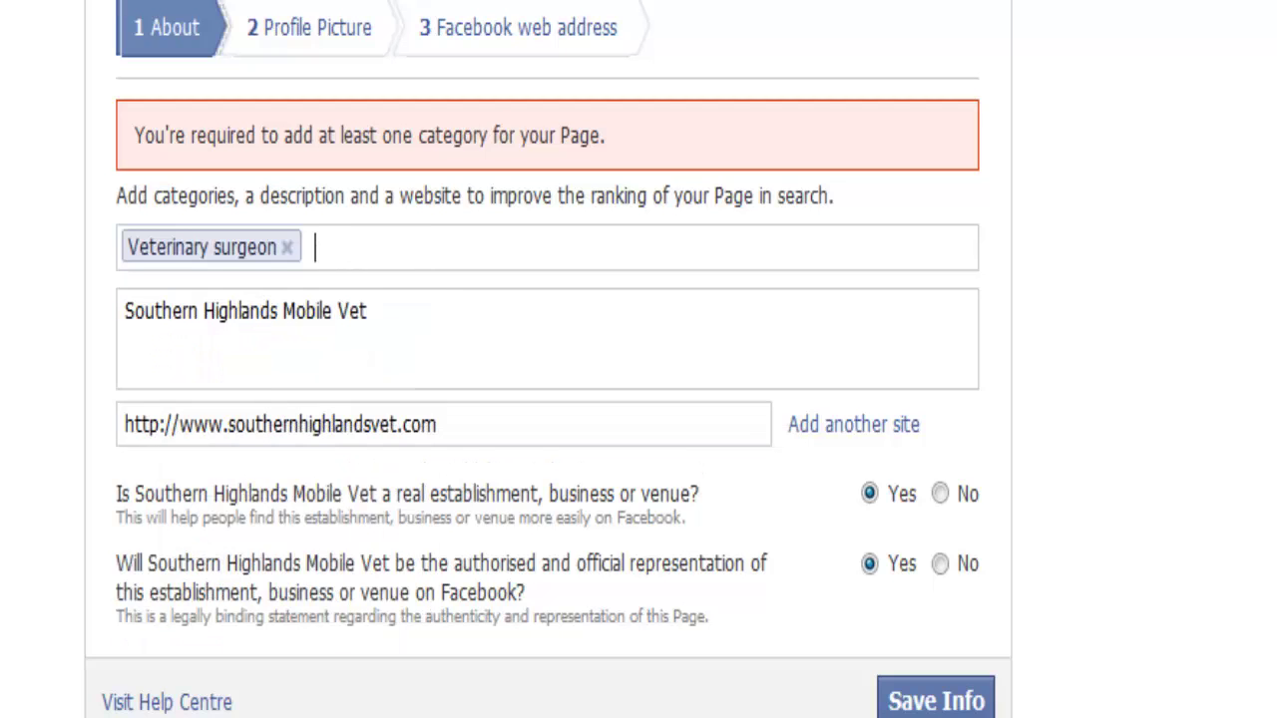
{"action": "left_click", "coordinate": [947, 703]}
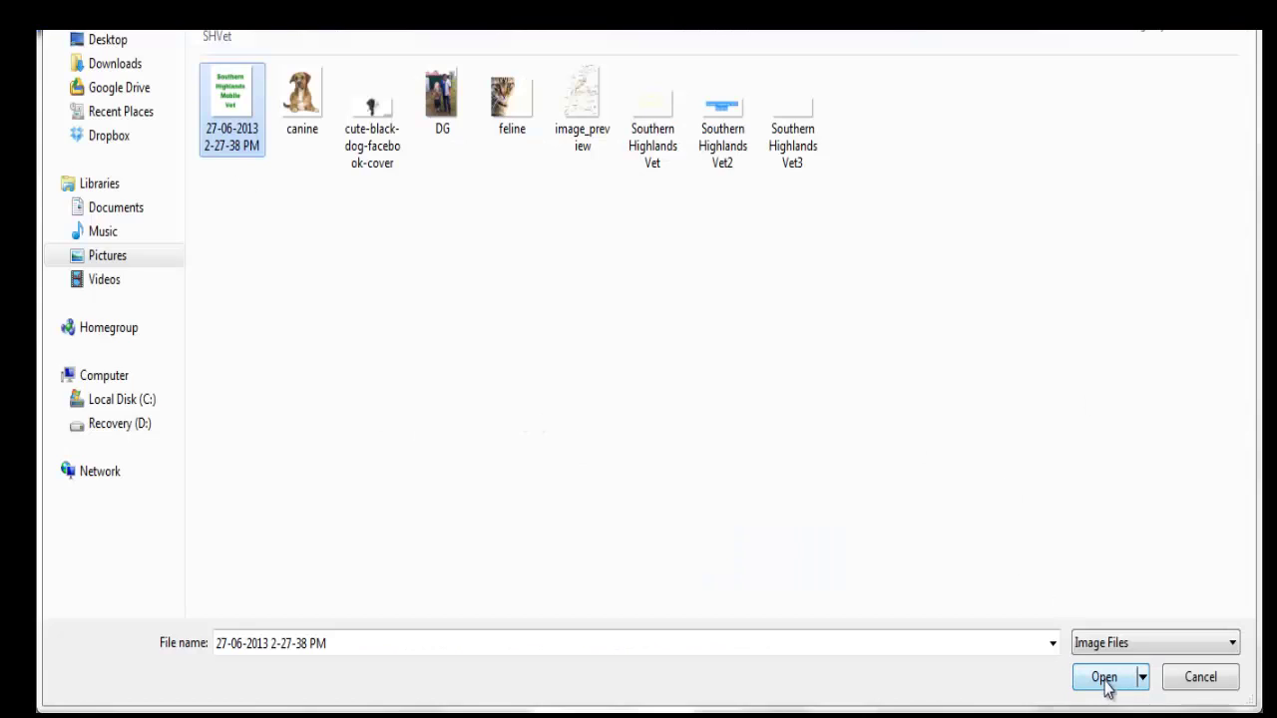
{"action": "left_click", "coordinate": [1103, 678]}
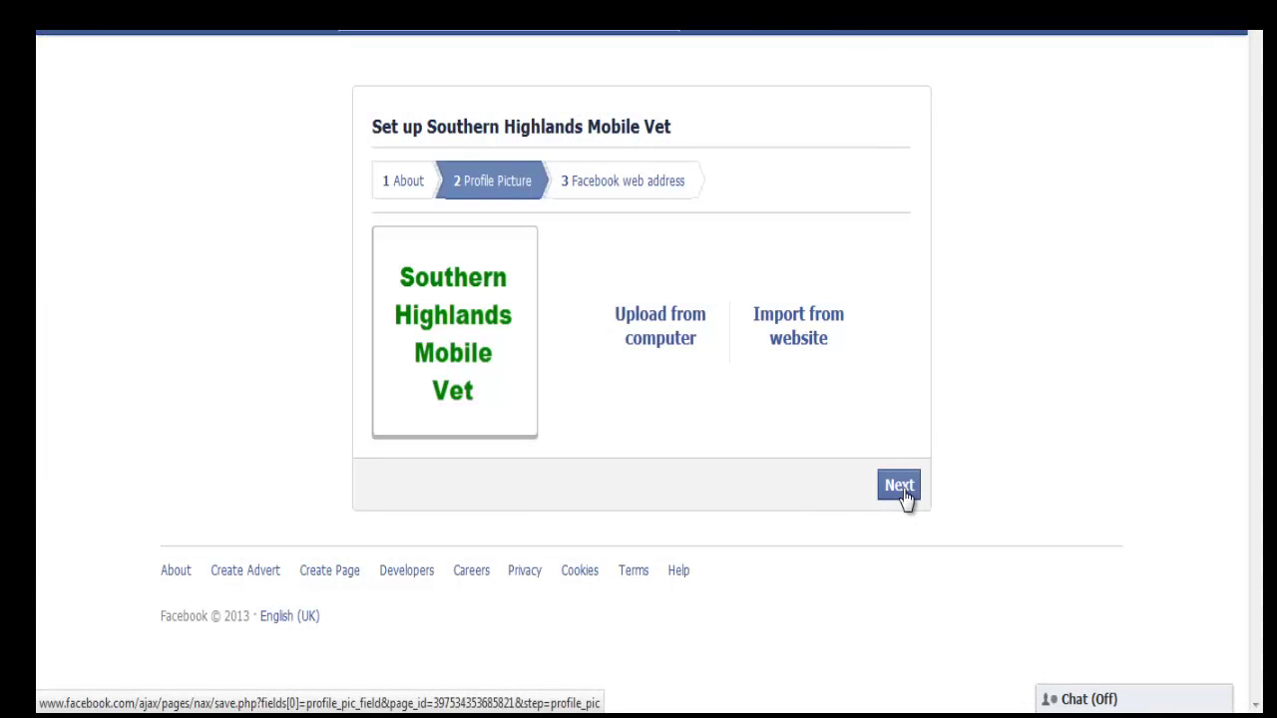
{"action": "left_click", "coordinate": [900, 491]}
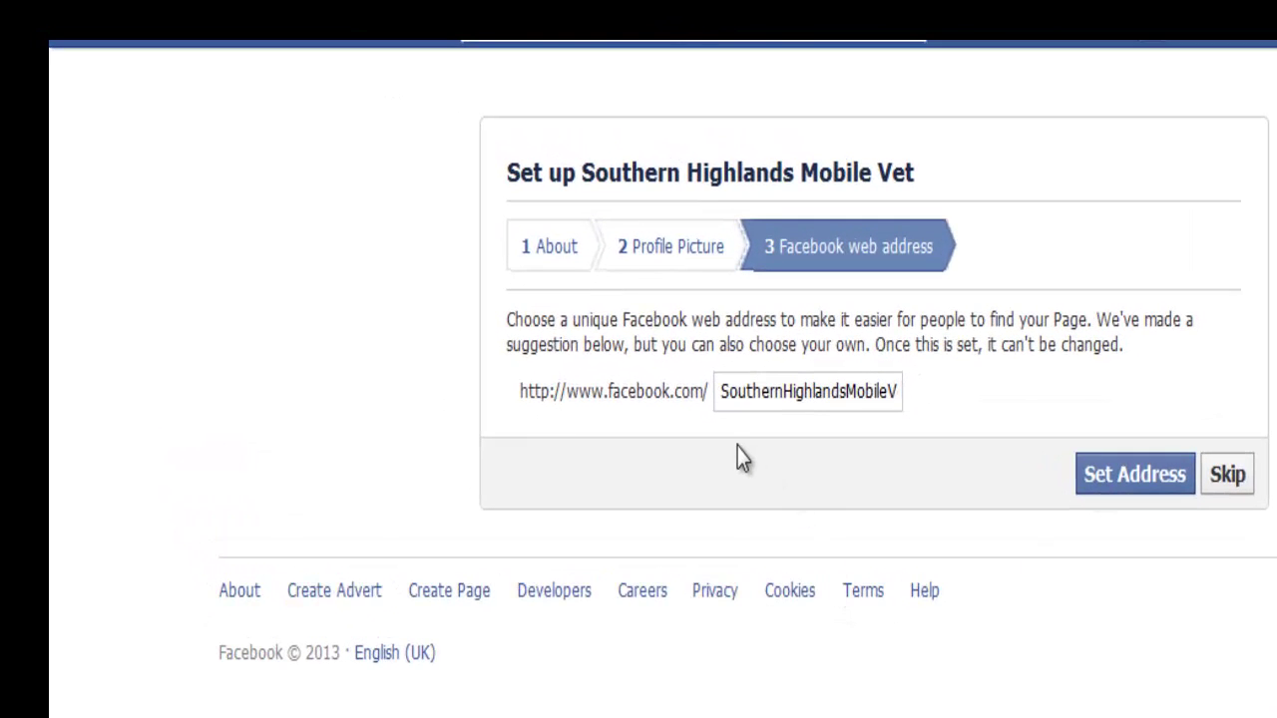
Complete the web address to SouthernHighlandsMobileVet and set it.
{"action": "left_click", "coordinate": [899, 392]}
{"action": "type", "text": "et"}
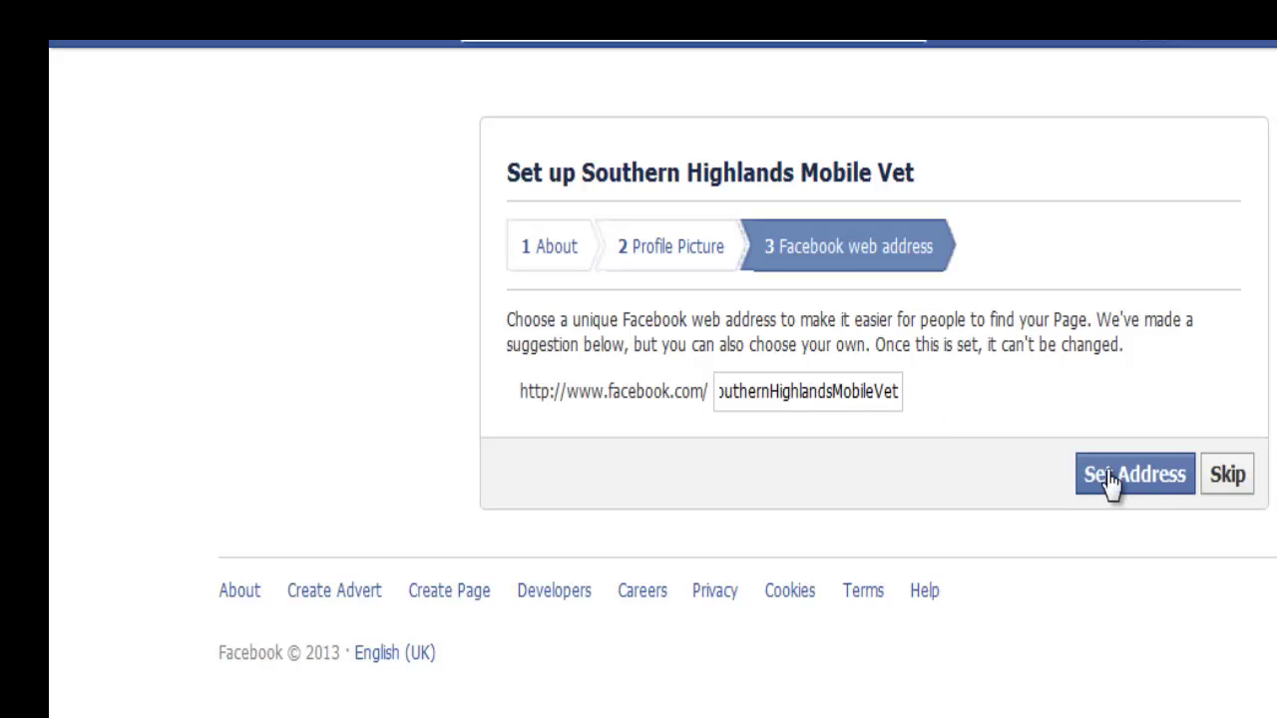
{"action": "left_click", "coordinate": [1111, 479]}
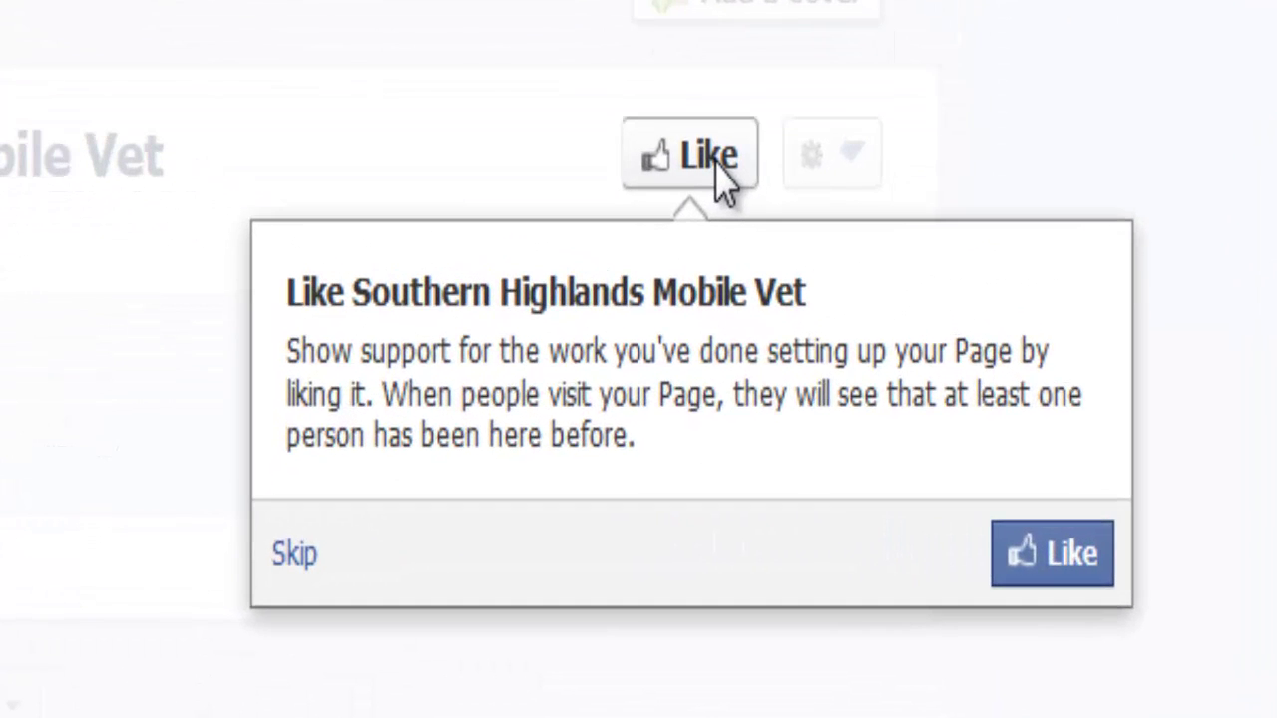
Like the Page, dismiss the Invite Email Contacts tip, and scroll down to the timeline.
{"action": "left_click", "coordinate": [1064, 560]}
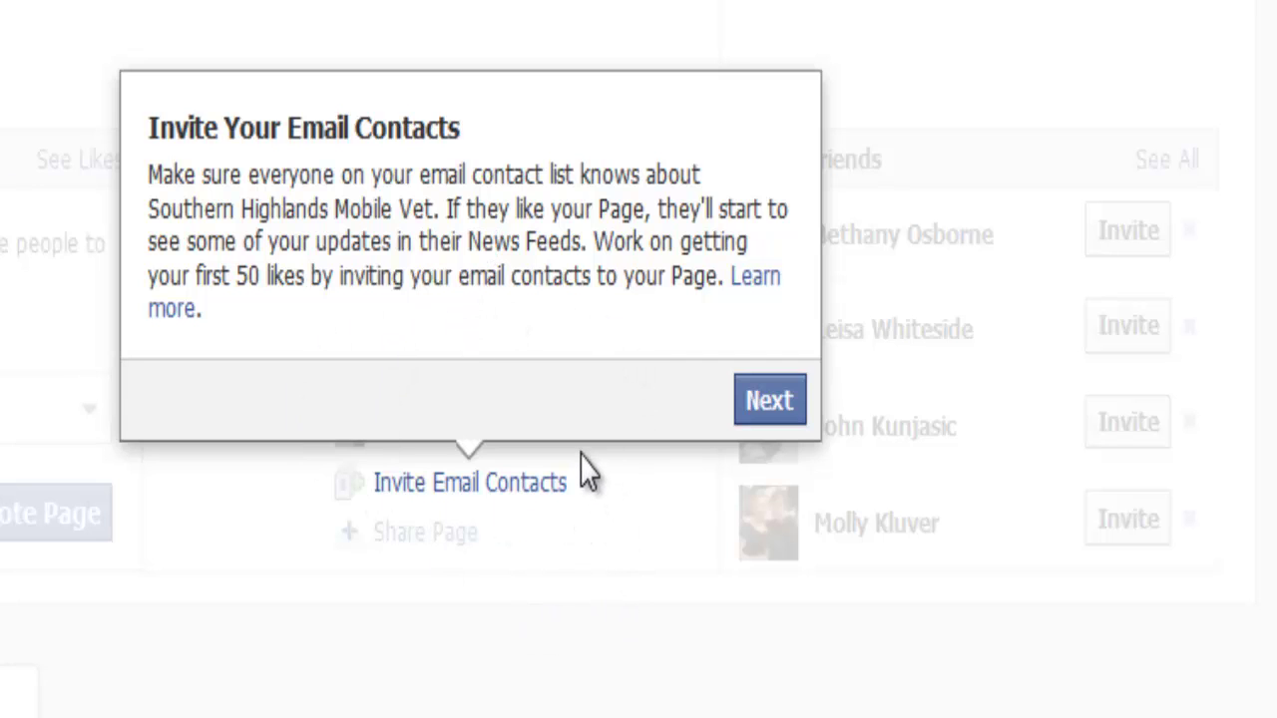
{"action": "left_click", "coordinate": [756, 403]}
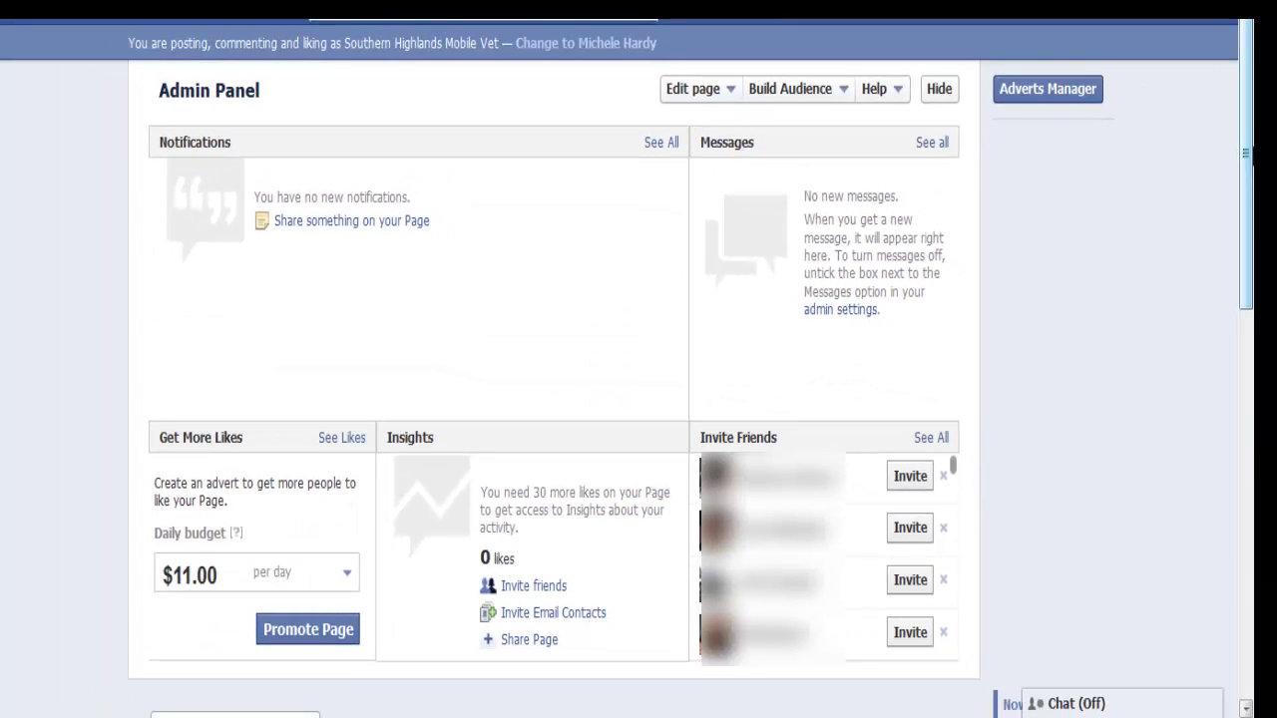
{"action": "mouse_move", "coordinate": [1243, 149]}
{"action": "left_mouse_down"}
{"action": "mouse_move", "coordinate": [1243, 184]}
{"action": "mouse_move", "coordinate": [1243, 147]}
{"action": "left_mouse_up"}
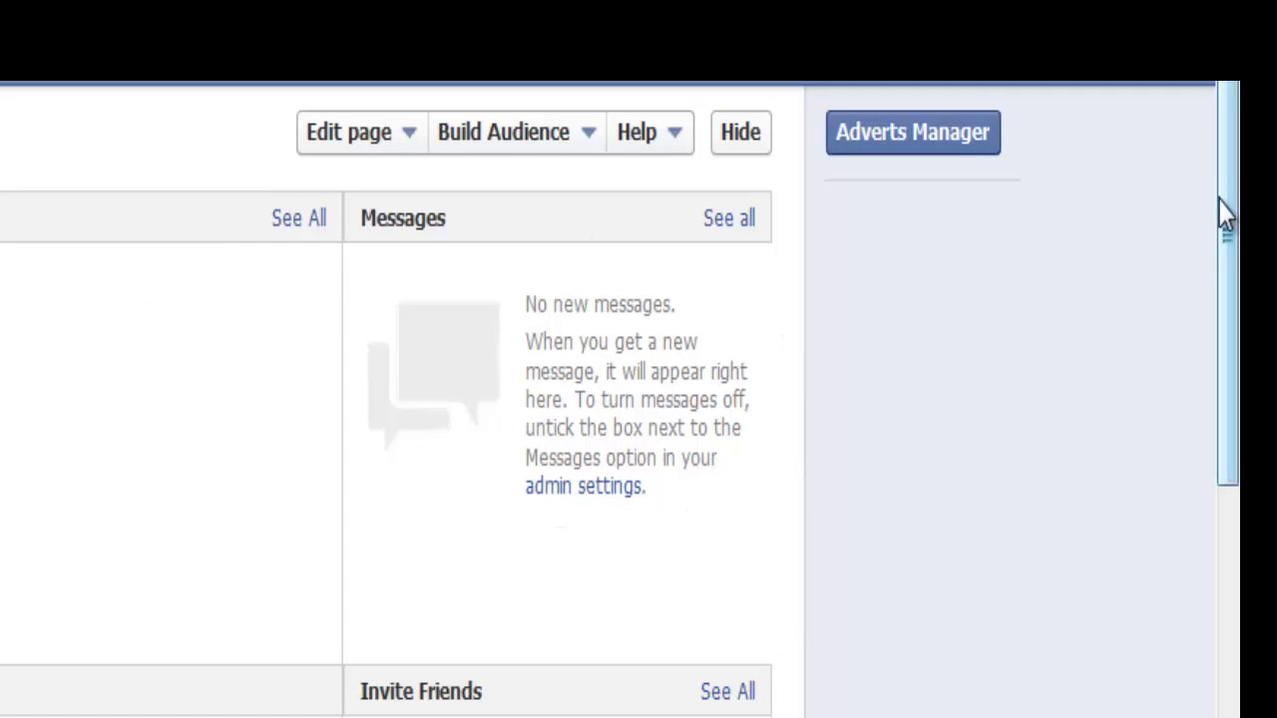
{"action": "left_click_drag", "start_coordinate": [1225, 240], "coordinate": [1233, 404]}
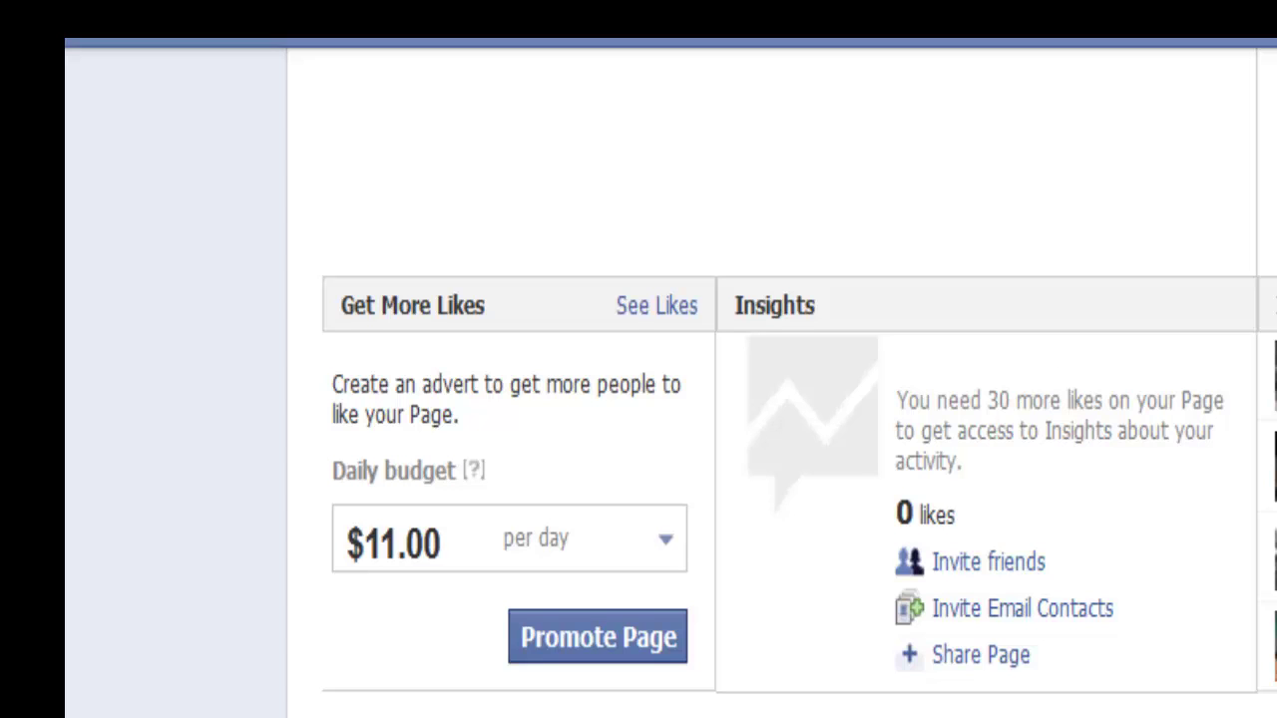
{"action": "scroll", "coordinate": [598, 399], "scroll_direction": "down", "scroll_amount": 5}
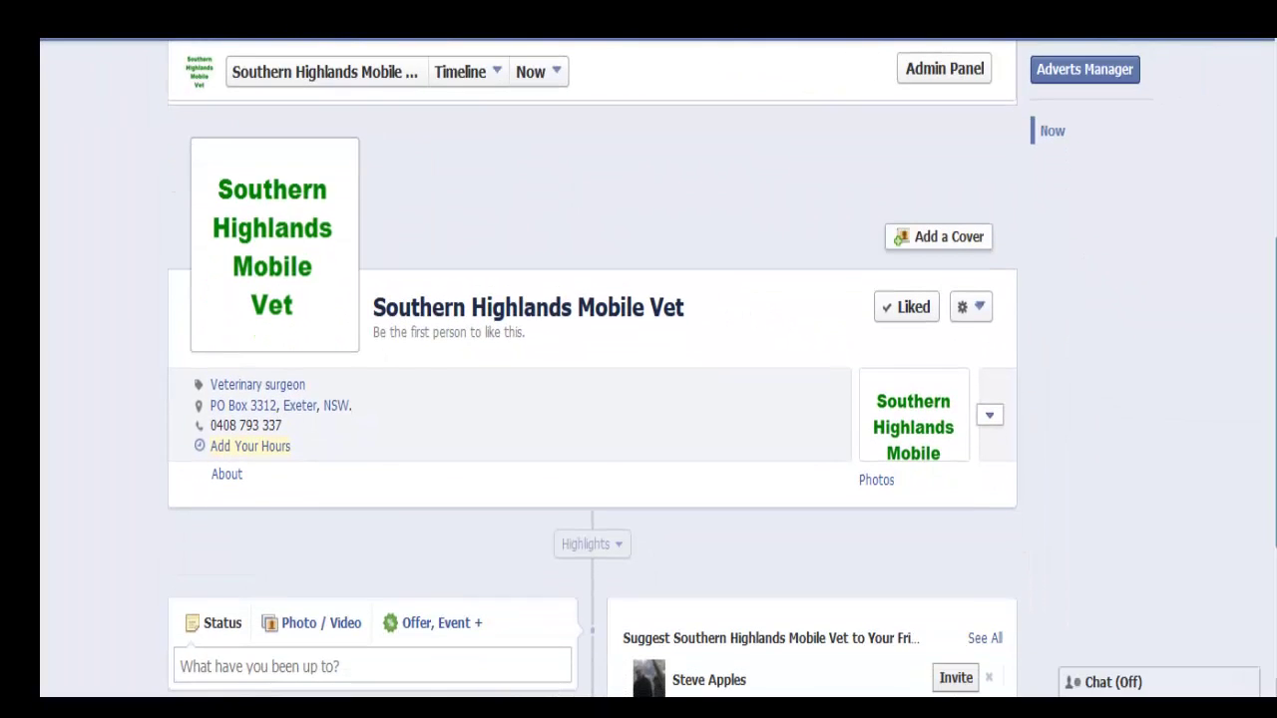
Upload cute-black-dog-facebook-cover as the cover photo and save the changes.
{"action": "left_click", "coordinate": [943, 237]}
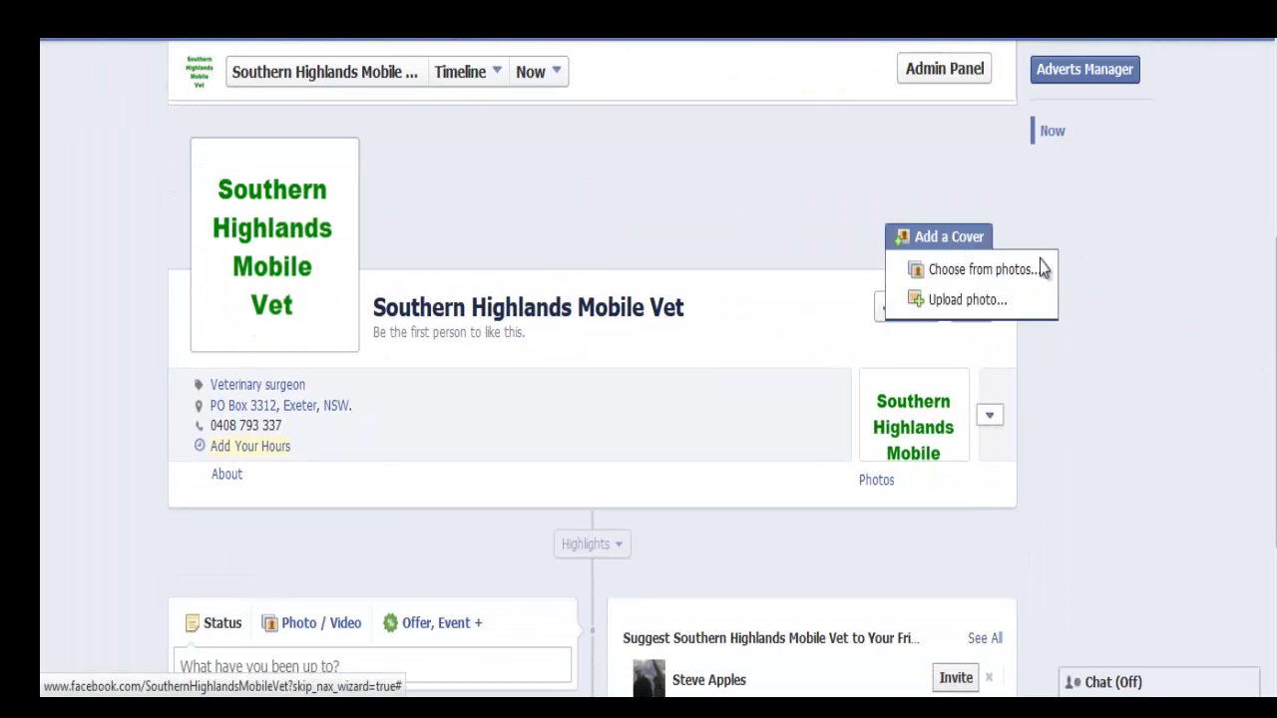
{"action": "left_click", "coordinate": [970, 301]}
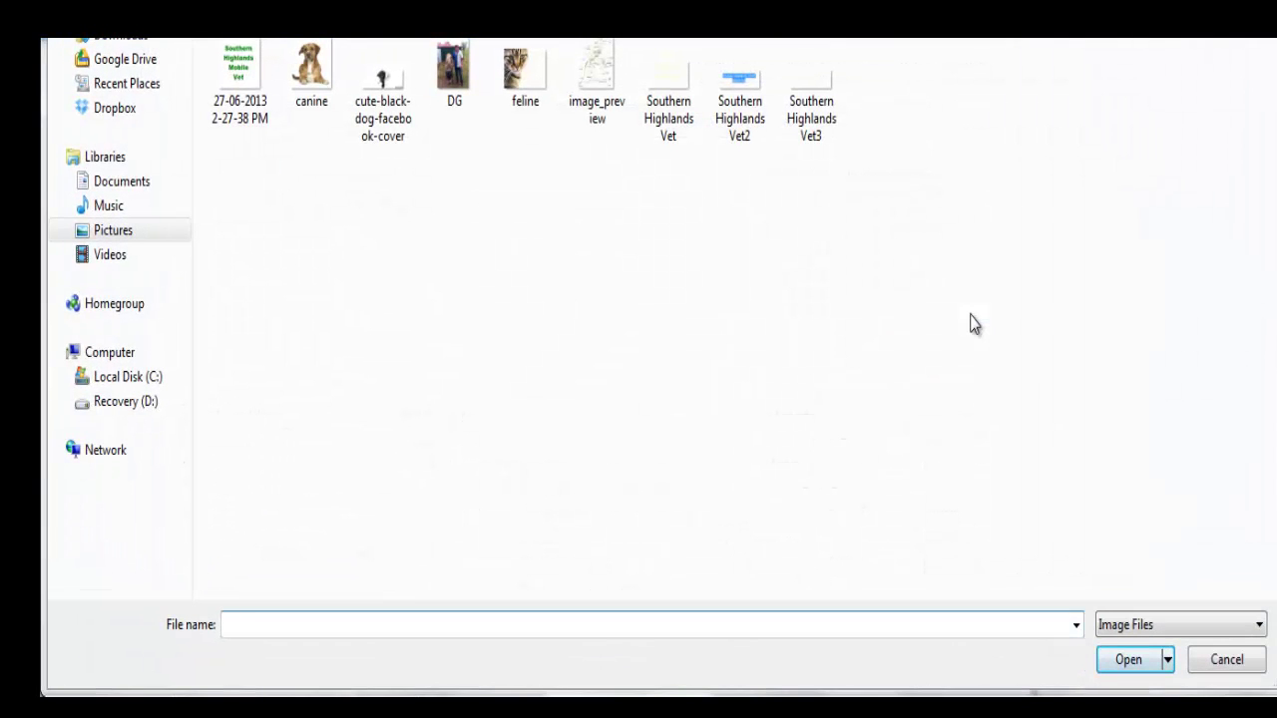
{"action": "left_click", "coordinate": [381, 95]}
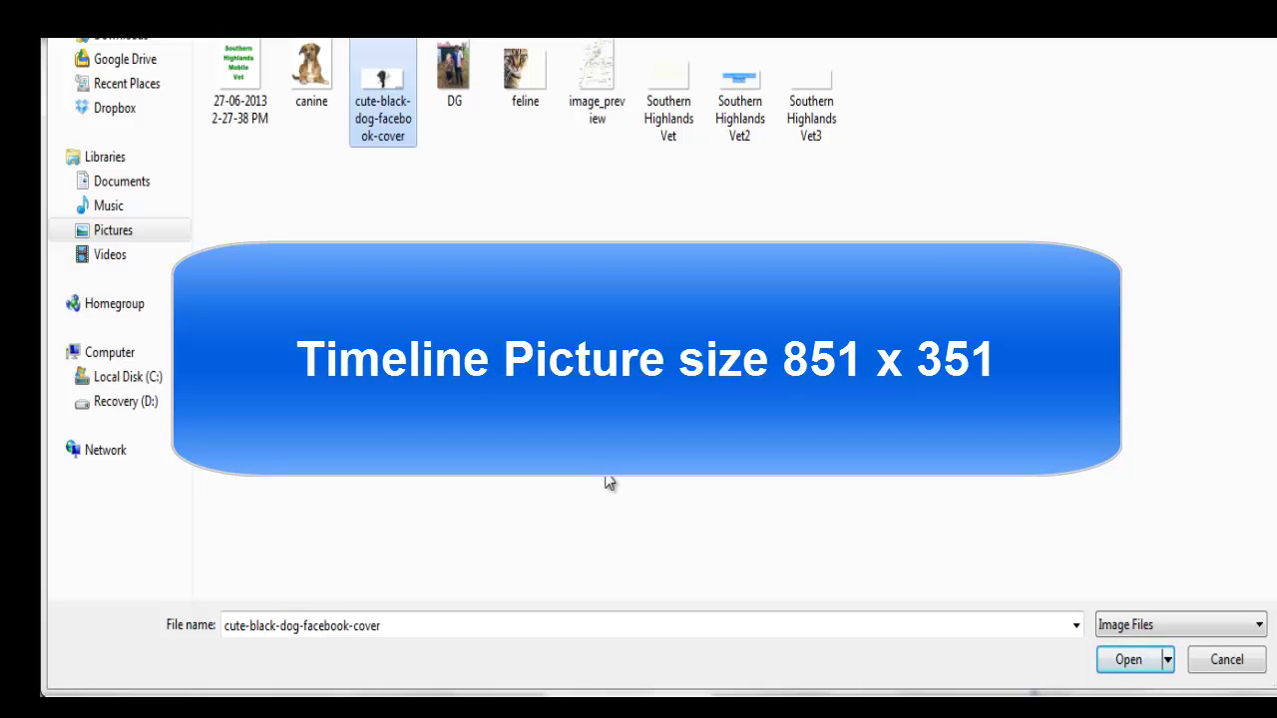
{"action": "left_click", "coordinate": [1118, 663]}
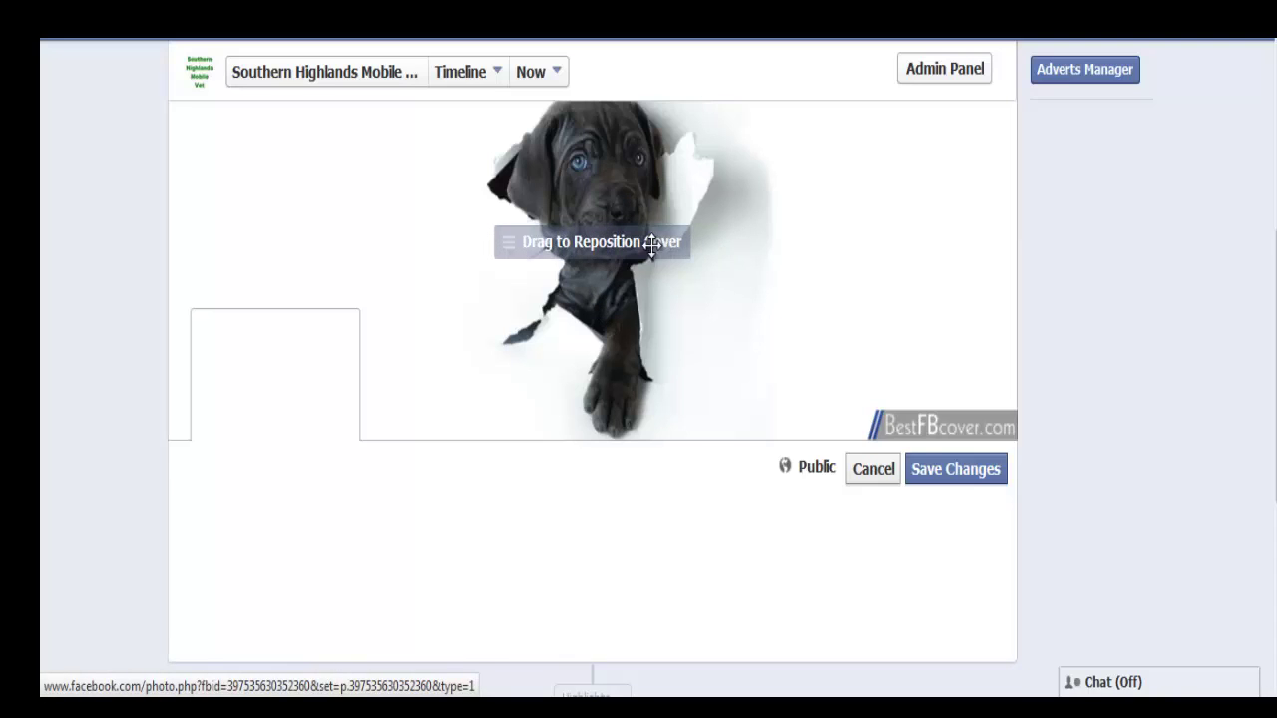
{"action": "left_click_drag", "start_coordinate": [1274, 376], "coordinate": [1274, 348]}
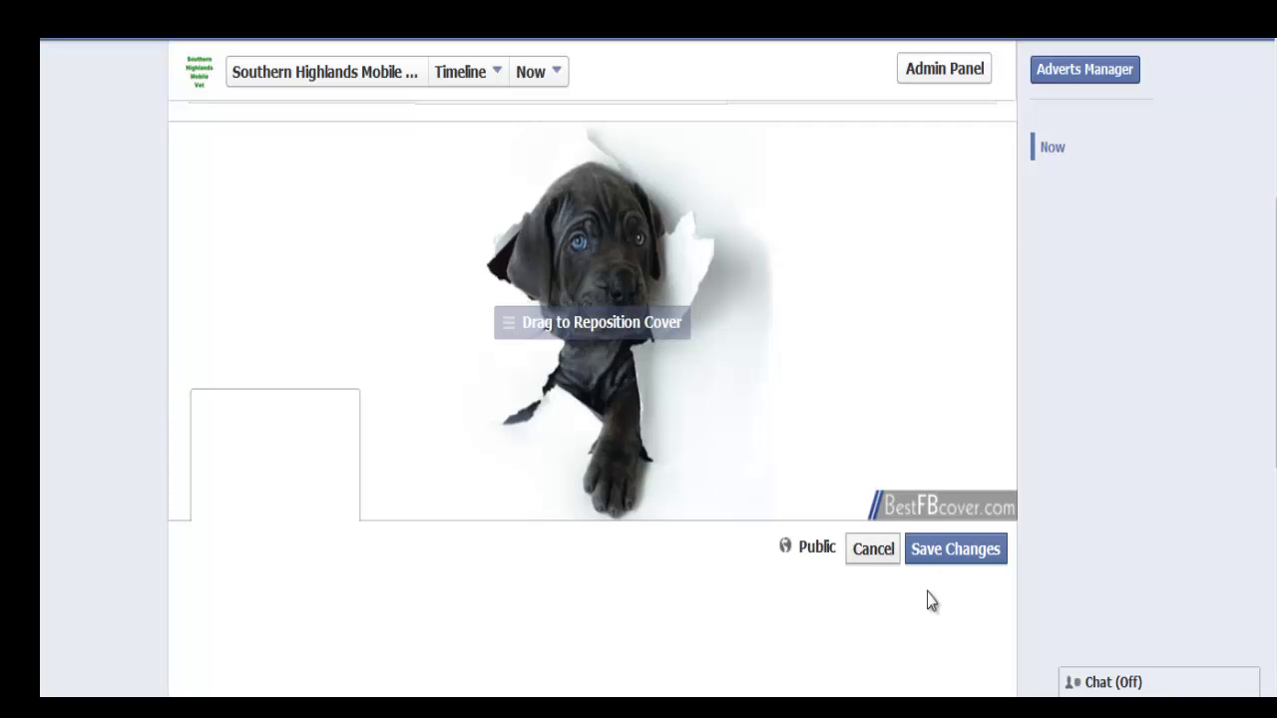
{"action": "left_click", "coordinate": [959, 556]}
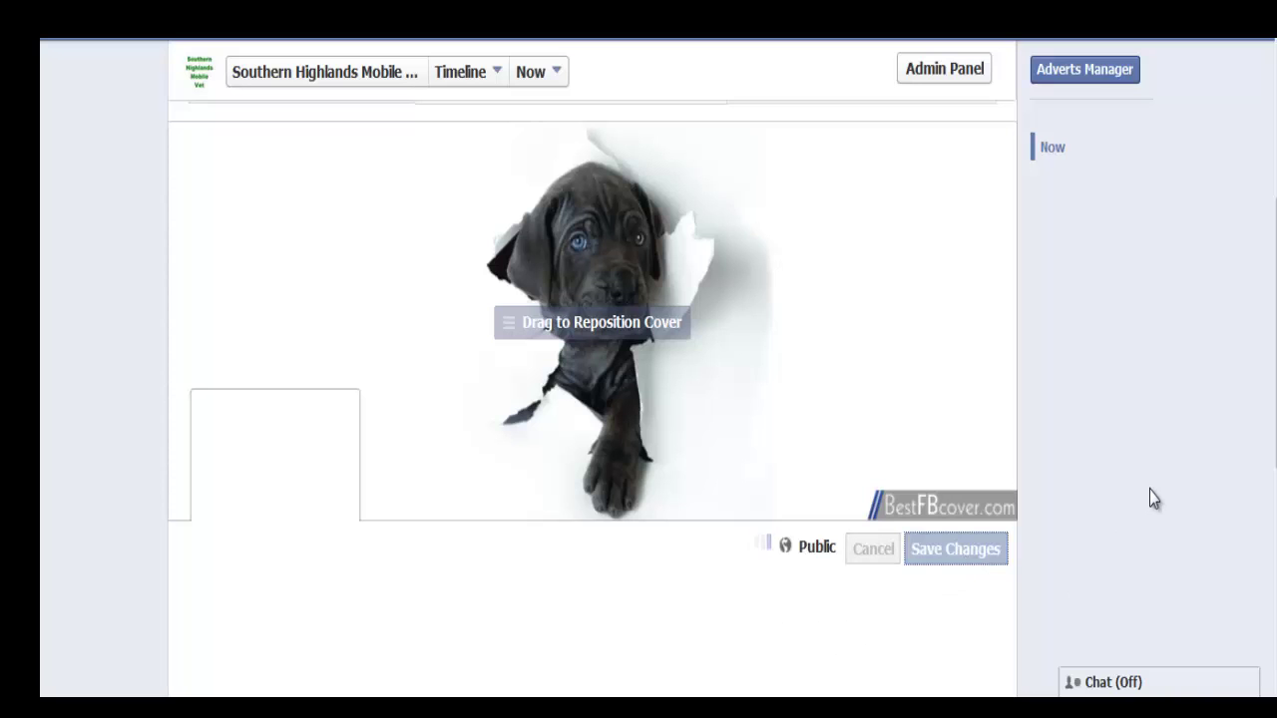
{"action": "scroll", "coordinate": [1149, 490], "scroll_direction": "down", "scroll_amount": 2}
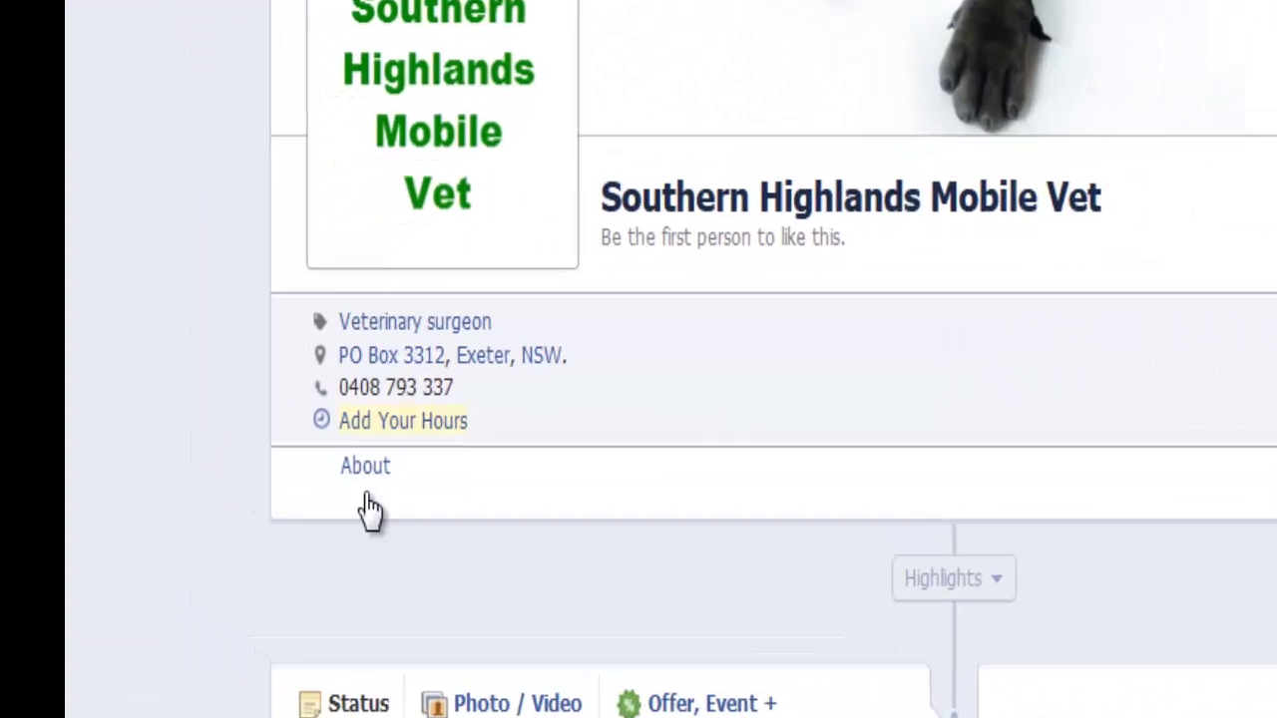
Open the Page's About editor and bring the short description, description and website fields into view.
{"action": "left_click", "coordinate": [367, 495]}
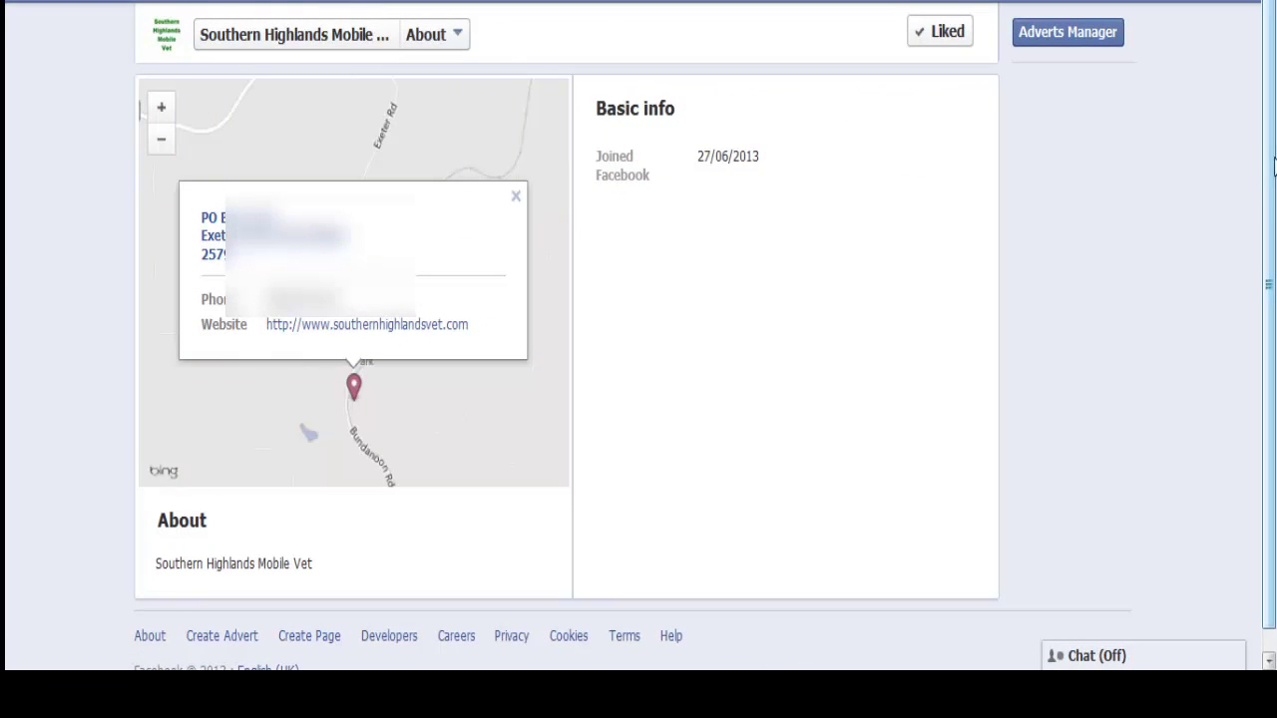
{"action": "left_click_drag", "start_coordinate": [1273, 216], "coordinate": [1274, 237]}
{"action": "left_click_drag", "start_coordinate": [1268, 189], "coordinate": [1254, 77]}
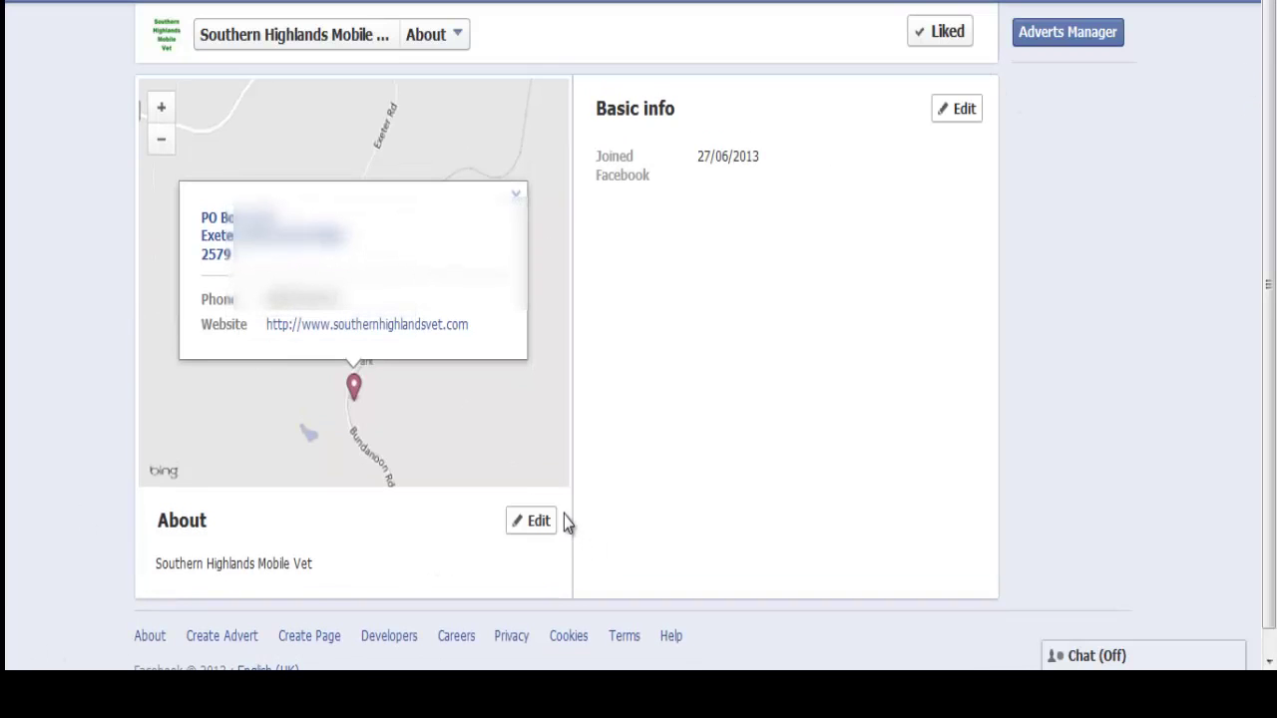
{"action": "left_click", "coordinate": [532, 528]}
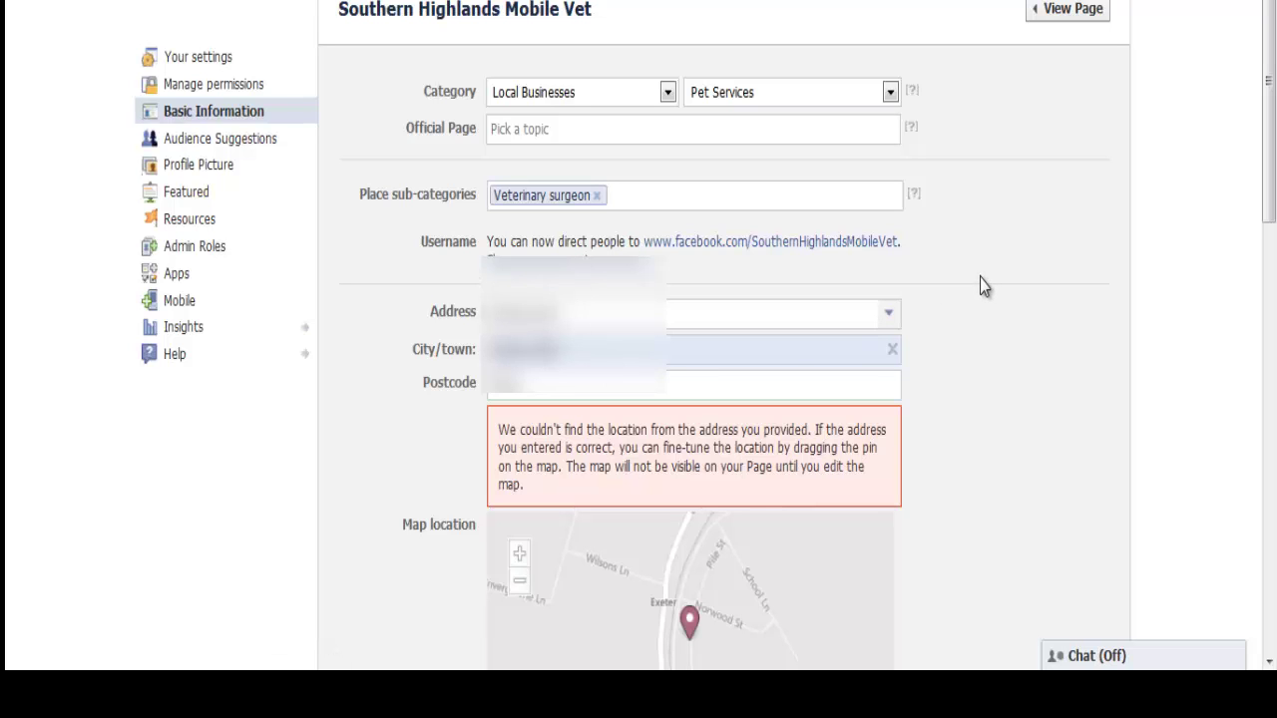
{"action": "left_click_drag", "start_coordinate": [1268, 170], "coordinate": [1271, 581]}
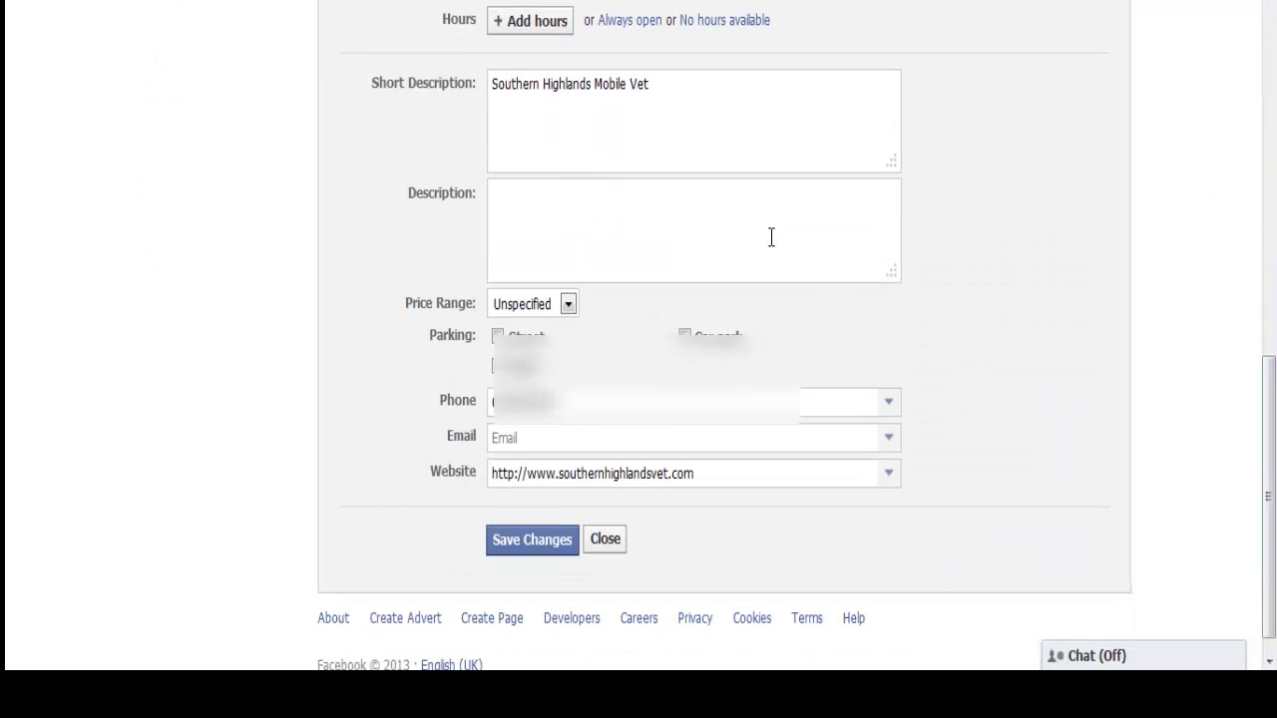